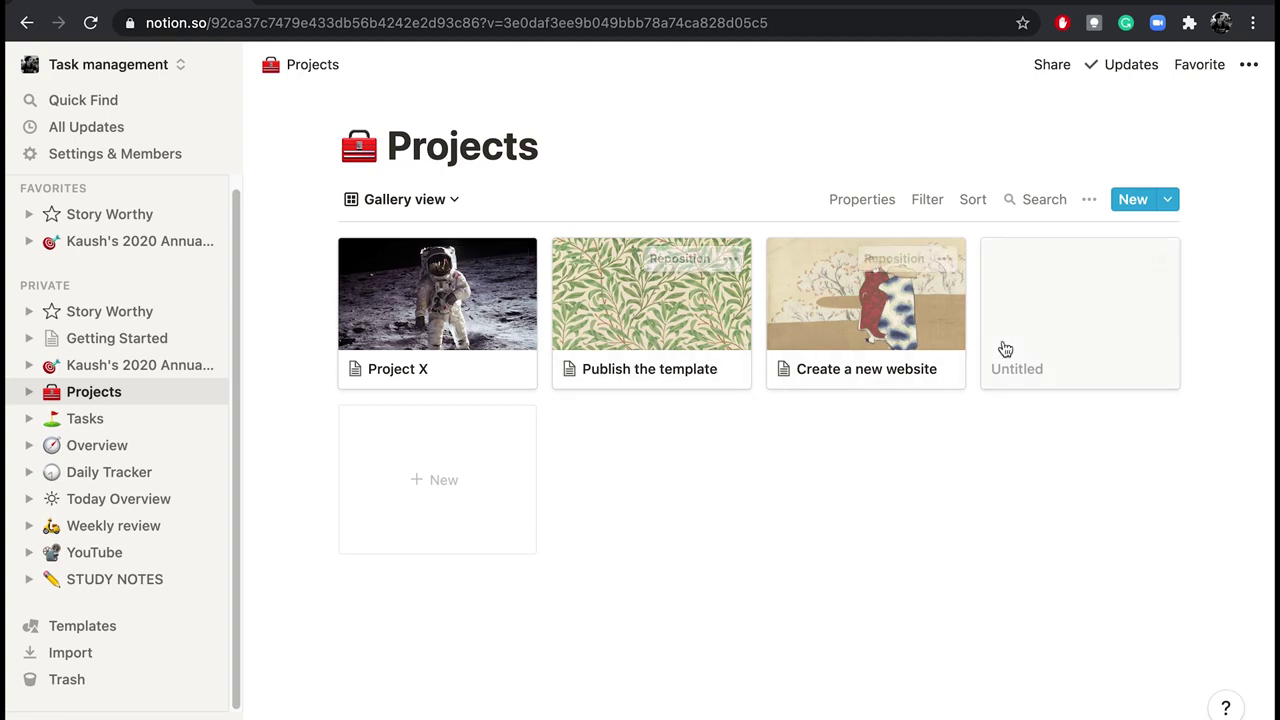
Step: Switch Projects from Gallery to the Master List table and scroll right to Priority and Deadline
click(422, 202)
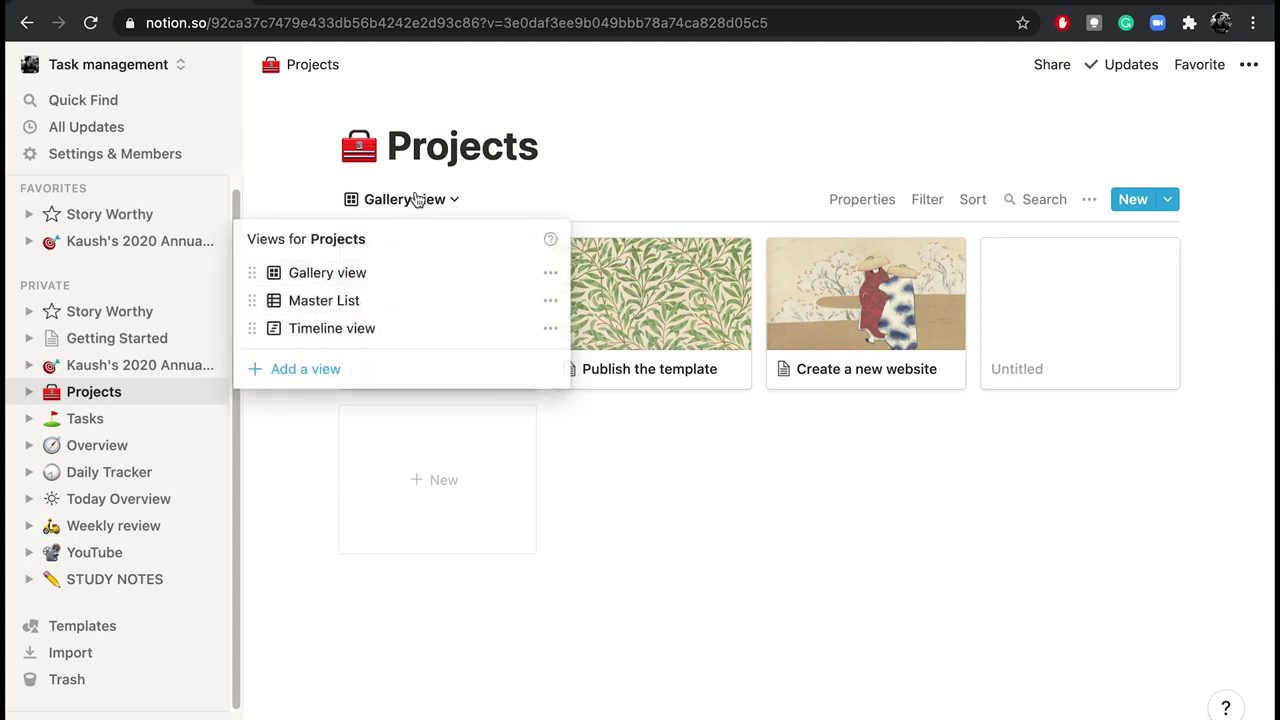
click(417, 199)
click(400, 199)
click(330, 300)
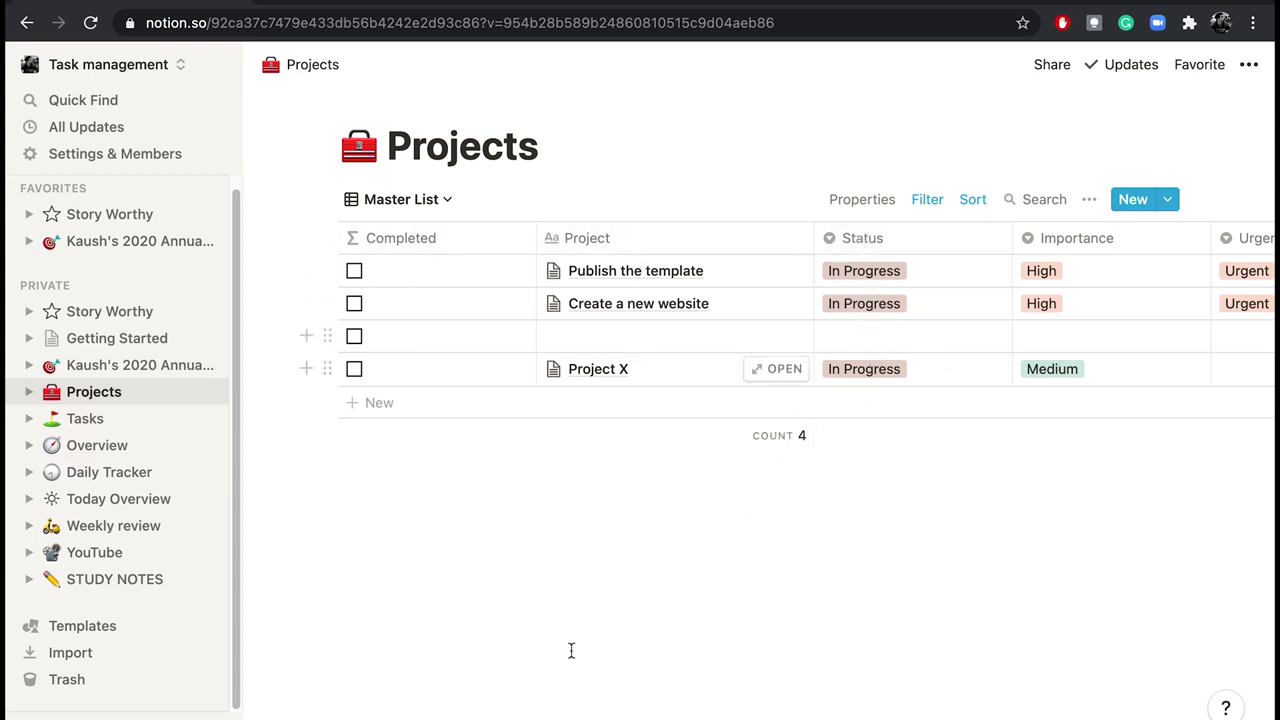
scroll(760, 320, right, 5)
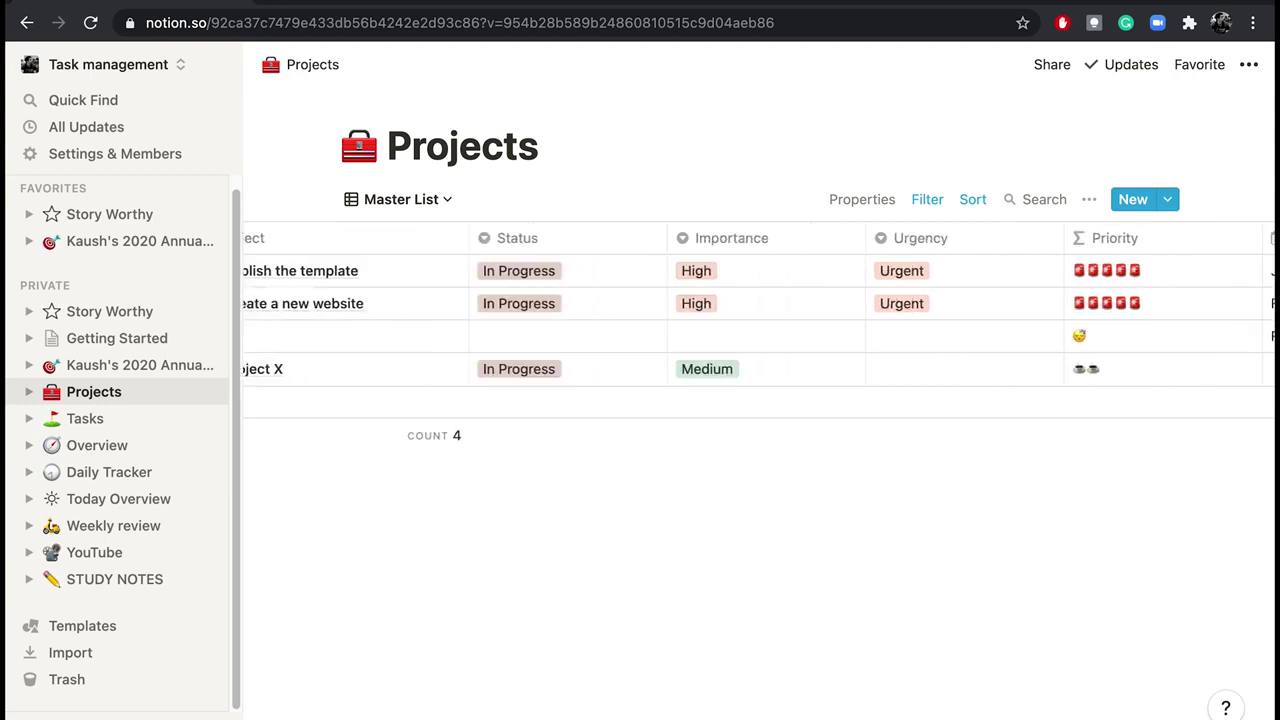
scroll(951, 314, right, 3)
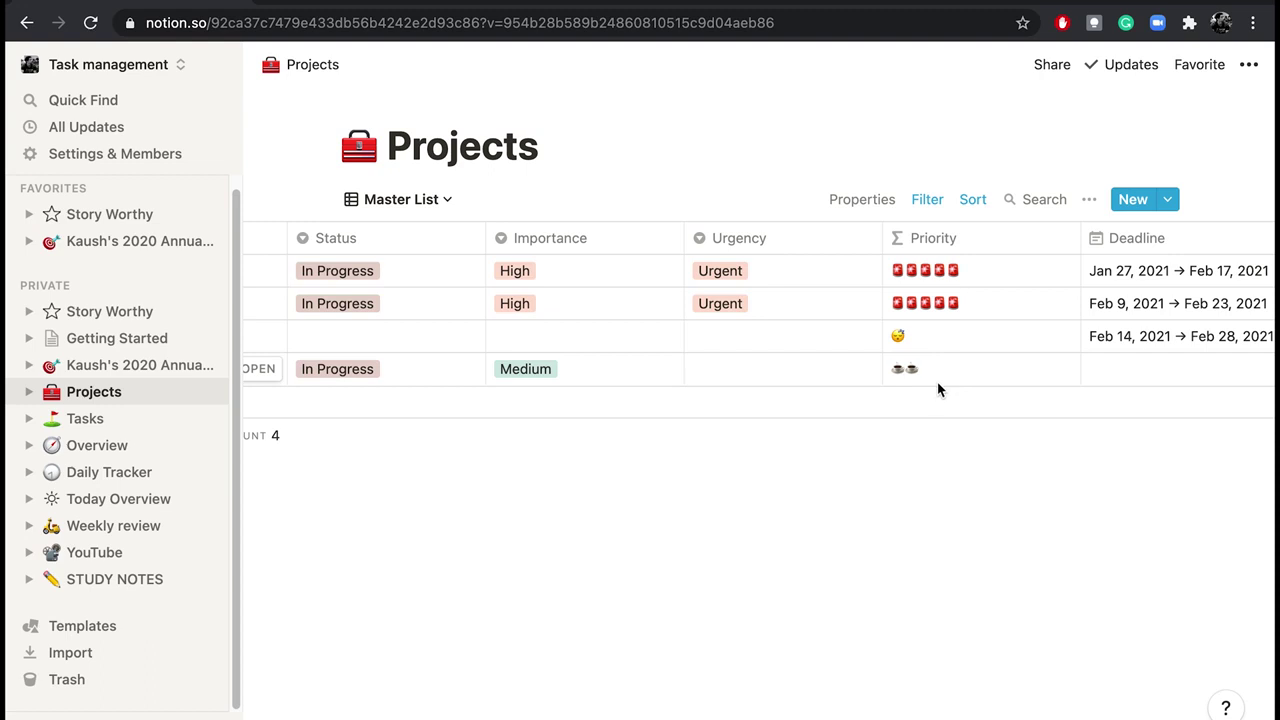
Step: Set the third project's Importance to High and its Urgency to Not Urgent
click(548, 345)
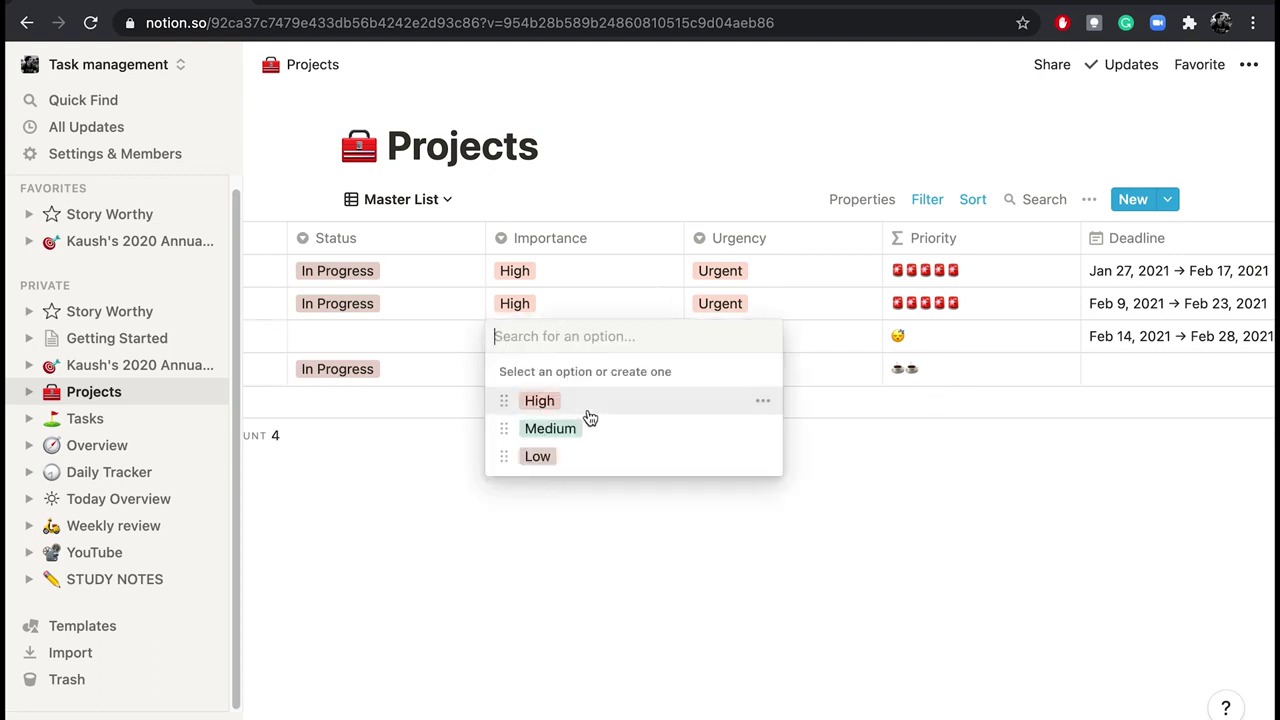
click(588, 410)
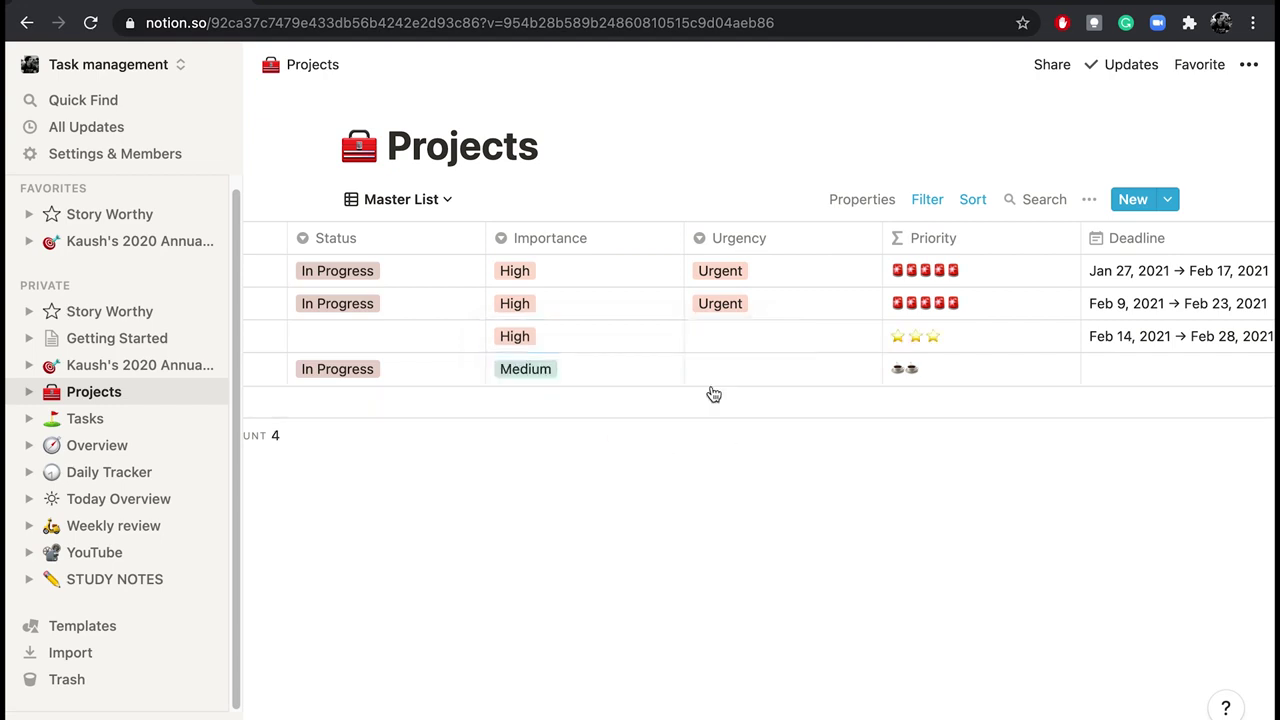
click(730, 349)
click(798, 436)
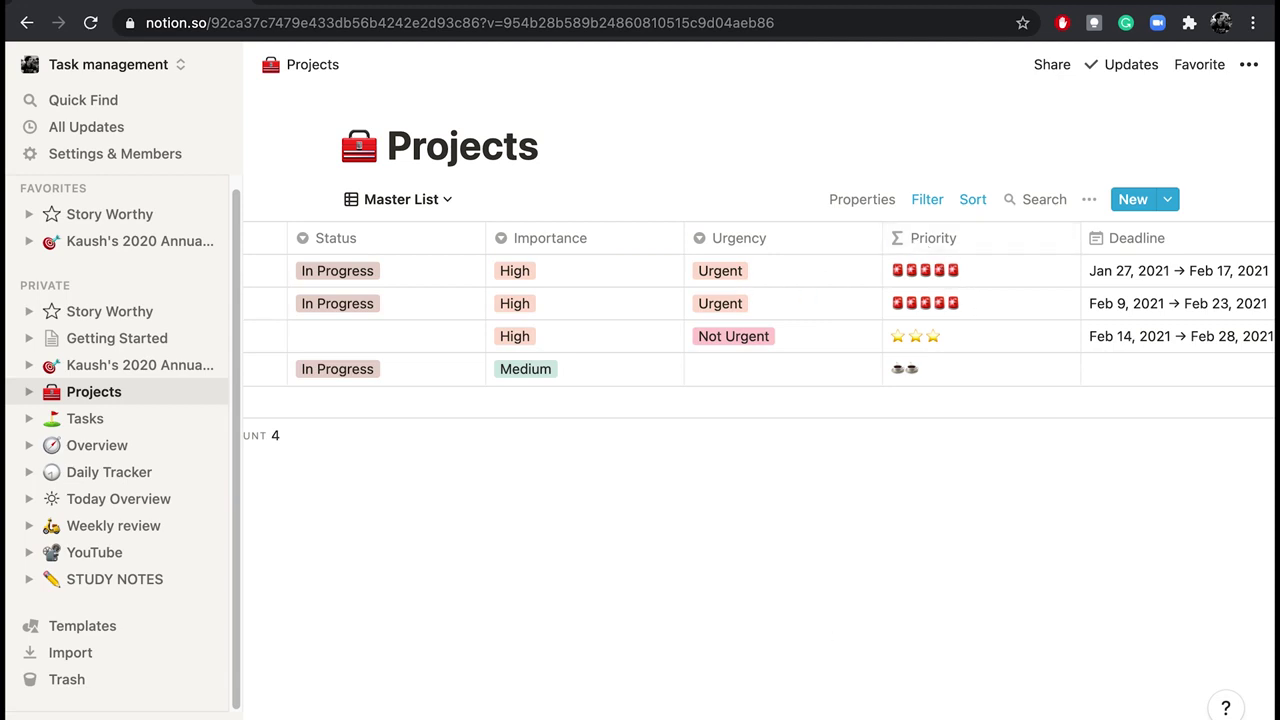
scroll(751, 277, right, 5)
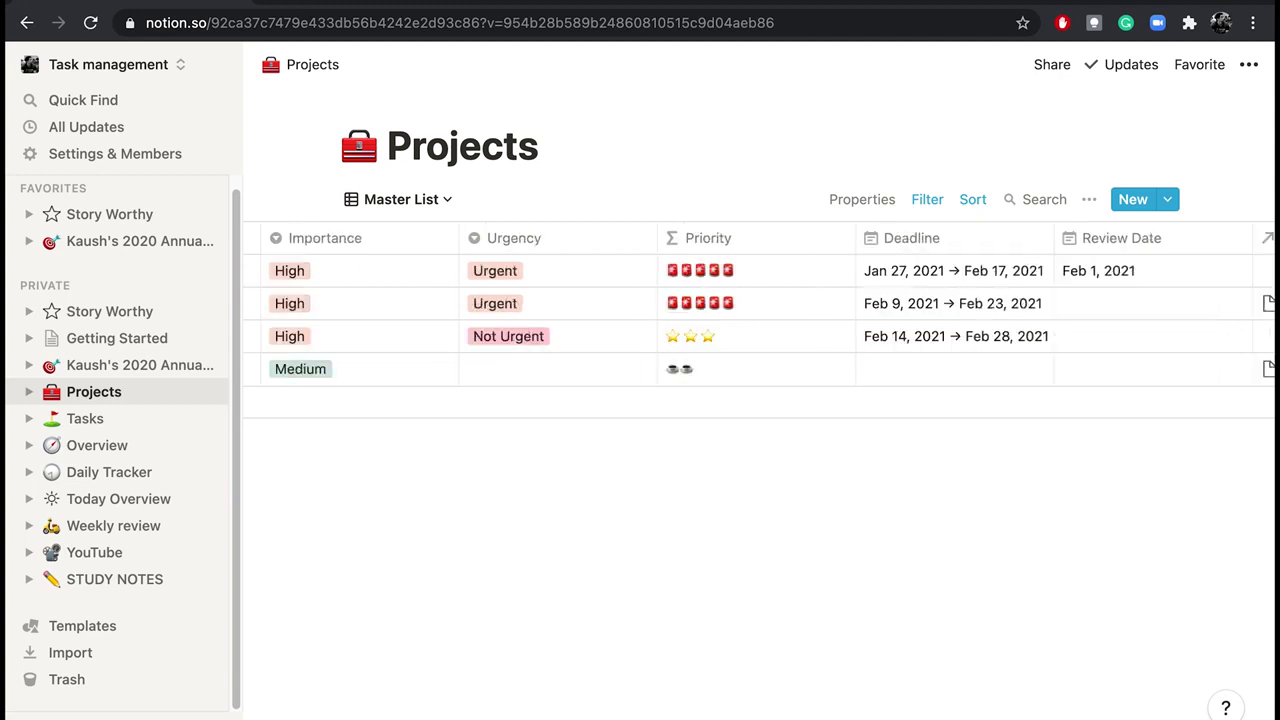
scroll(758, 303, right, 10)
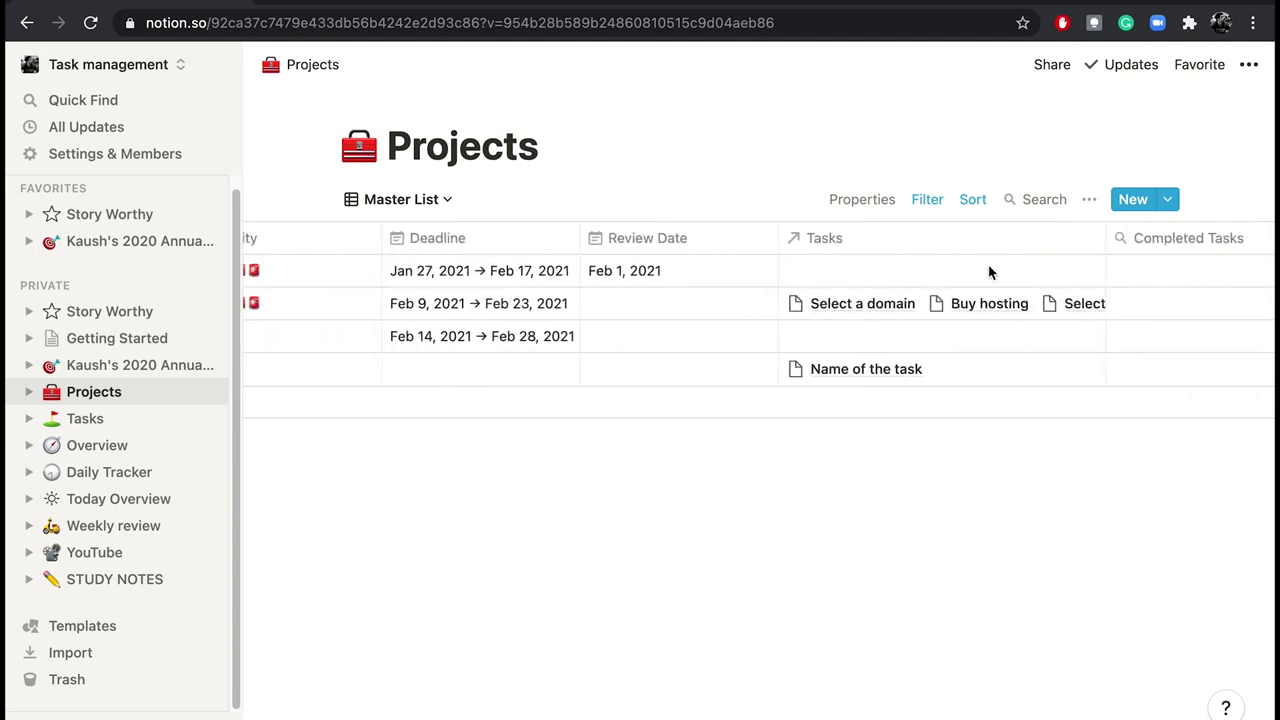
scroll(735, 245, right, 3)
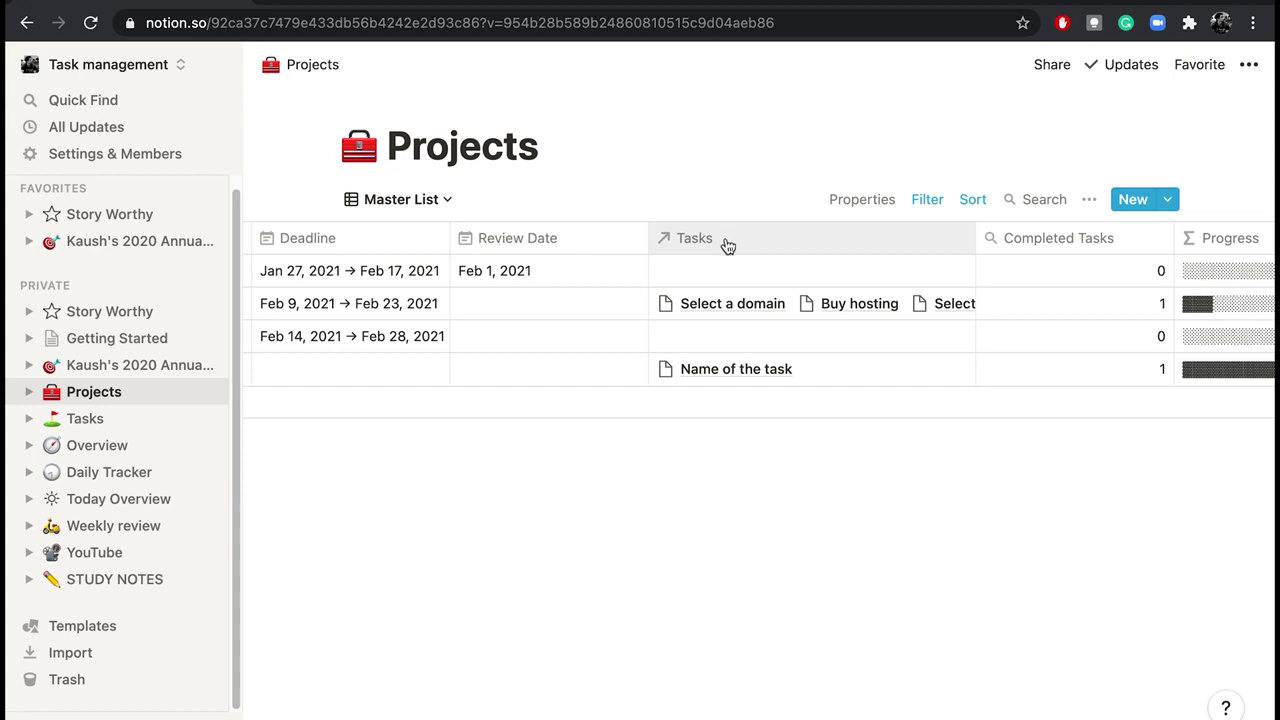
scroll(891, 700, right, 8)
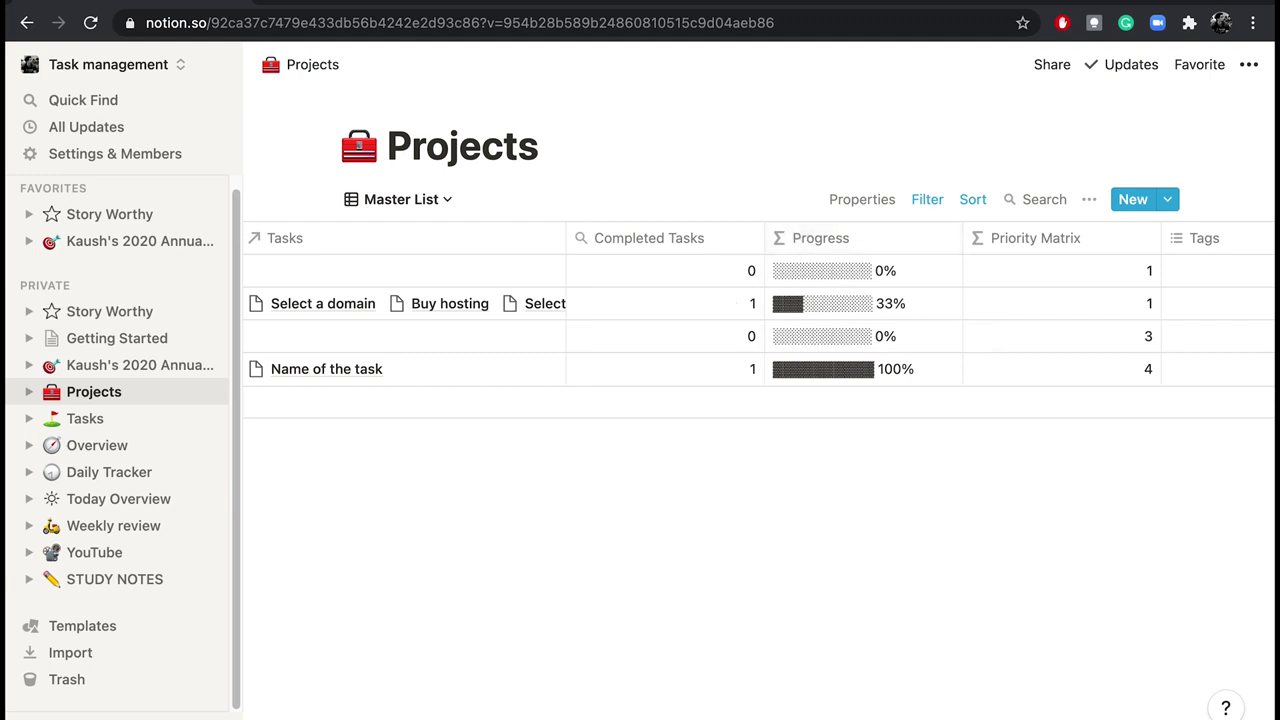
scroll(740, 304, right, 5)
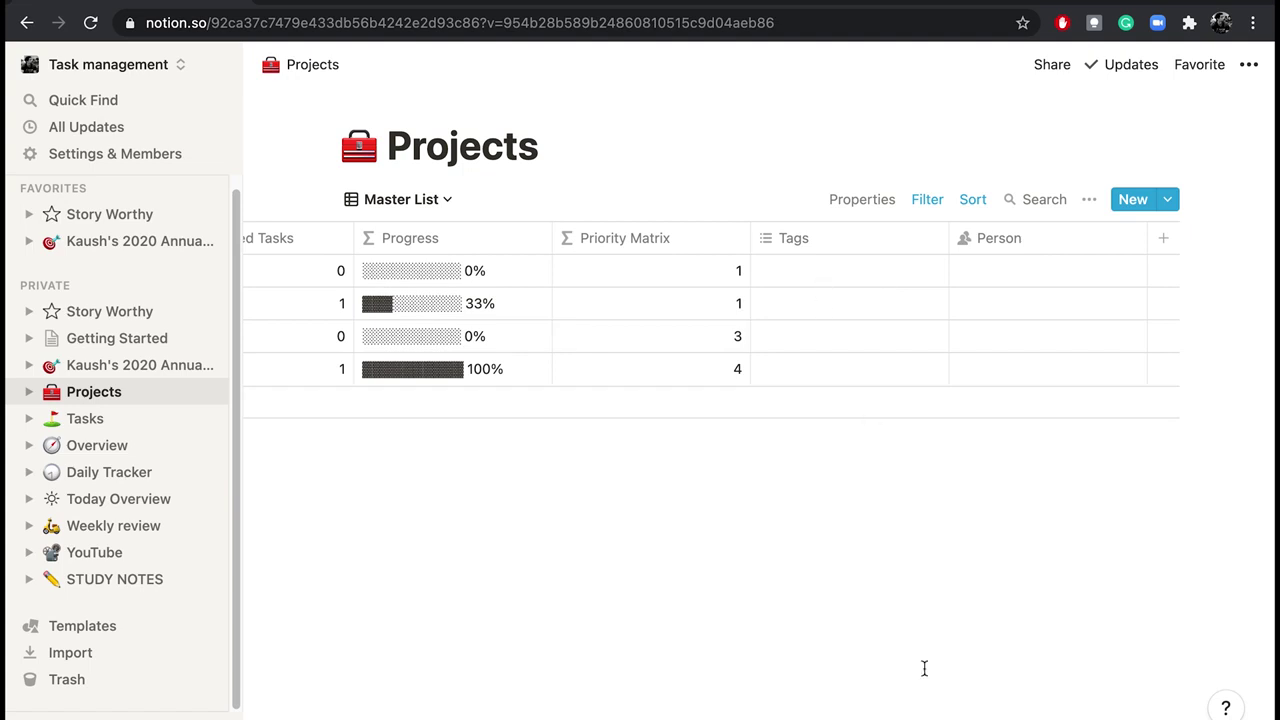
scroll(748, 320, left, 10)
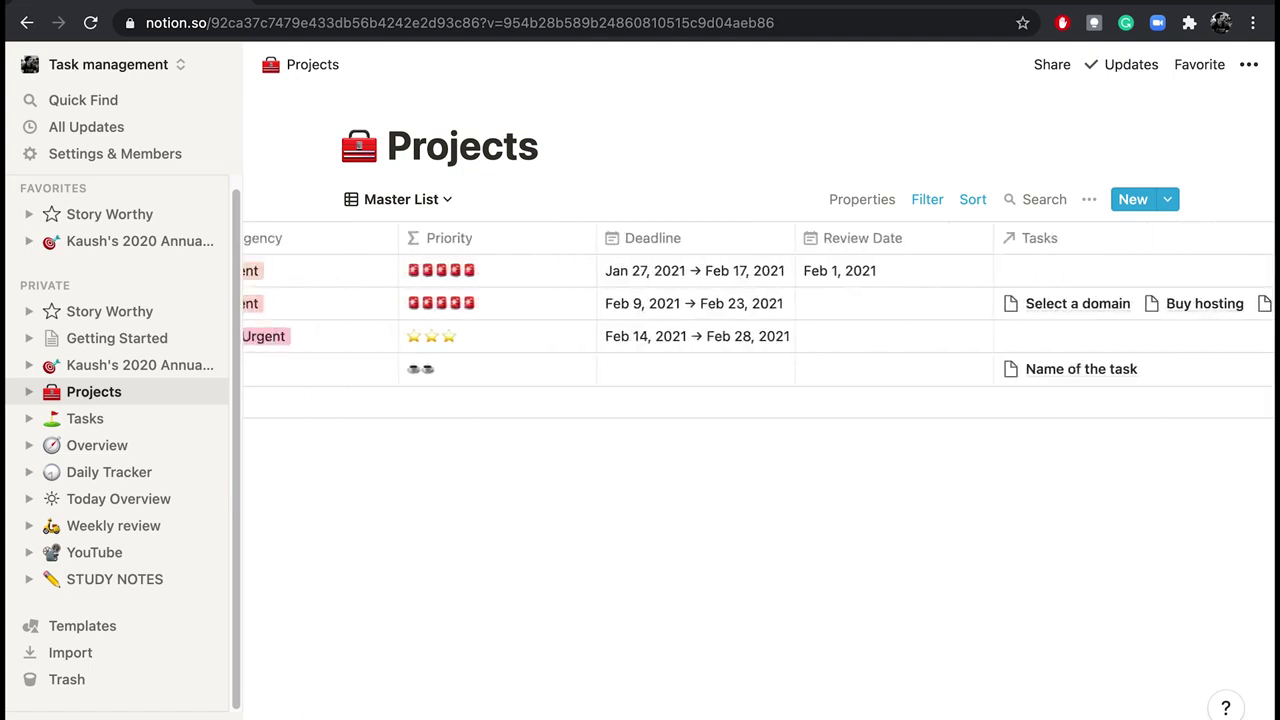
scroll(758, 304, left, 10)
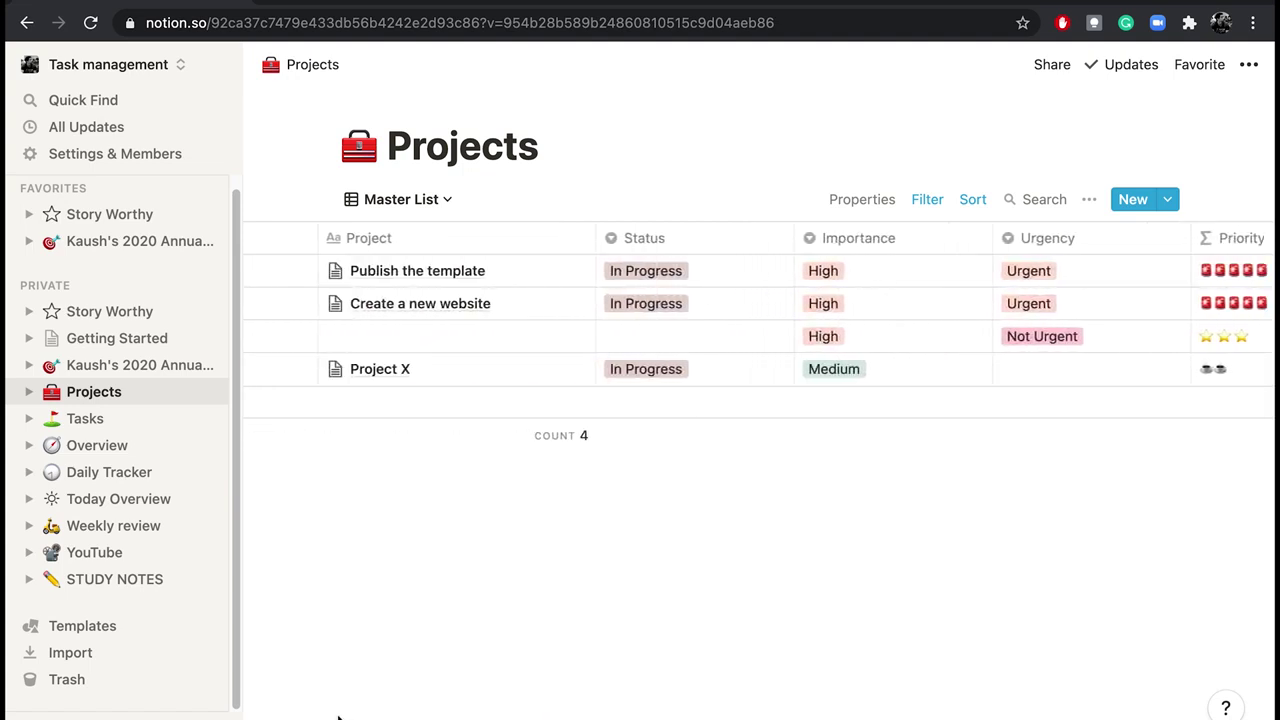
scroll(293, 715, left, 5)
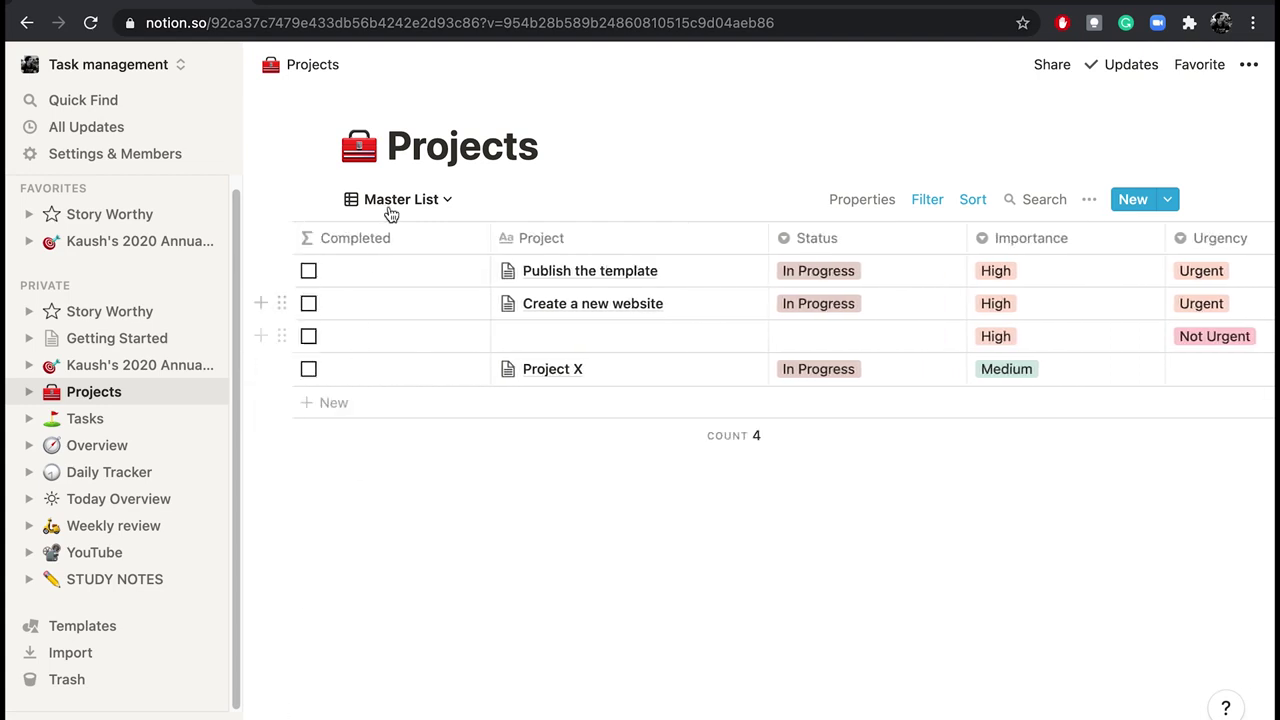
Step: Open the Tasks database and review its Status, Date, Importance, Urgency and Priority columns
click(86, 424)
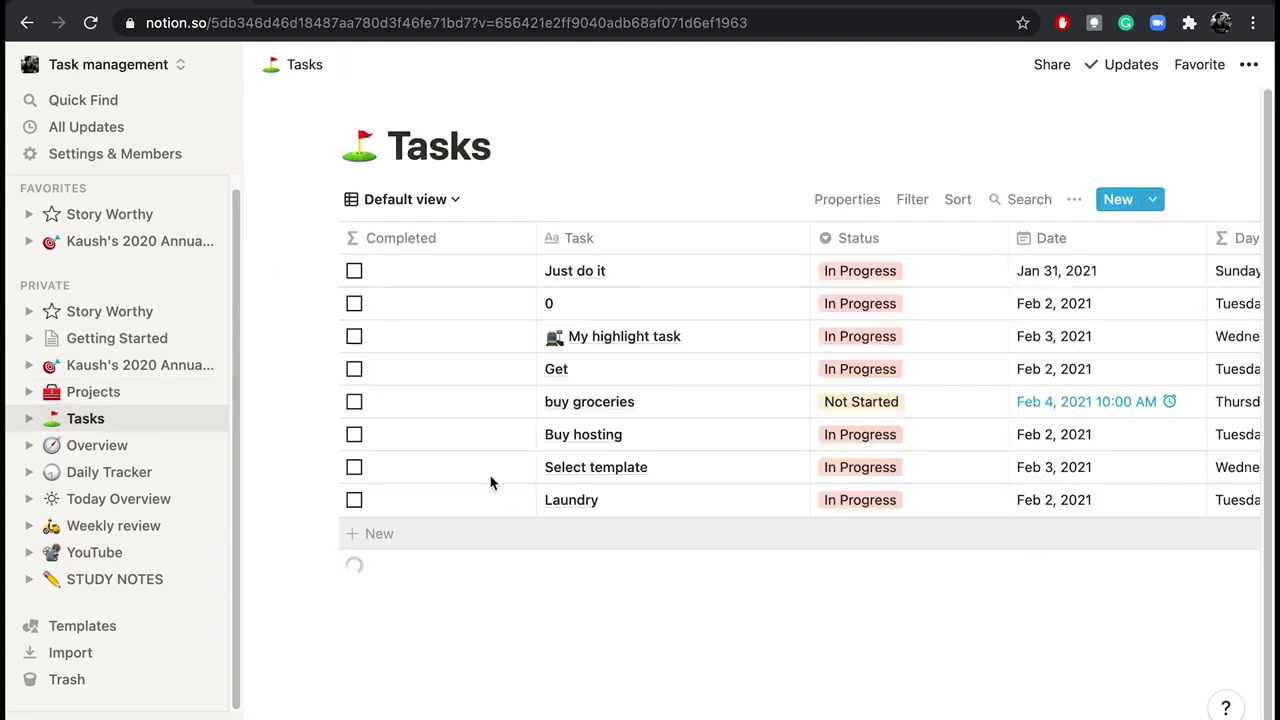
scroll(626, 540, right, 10)
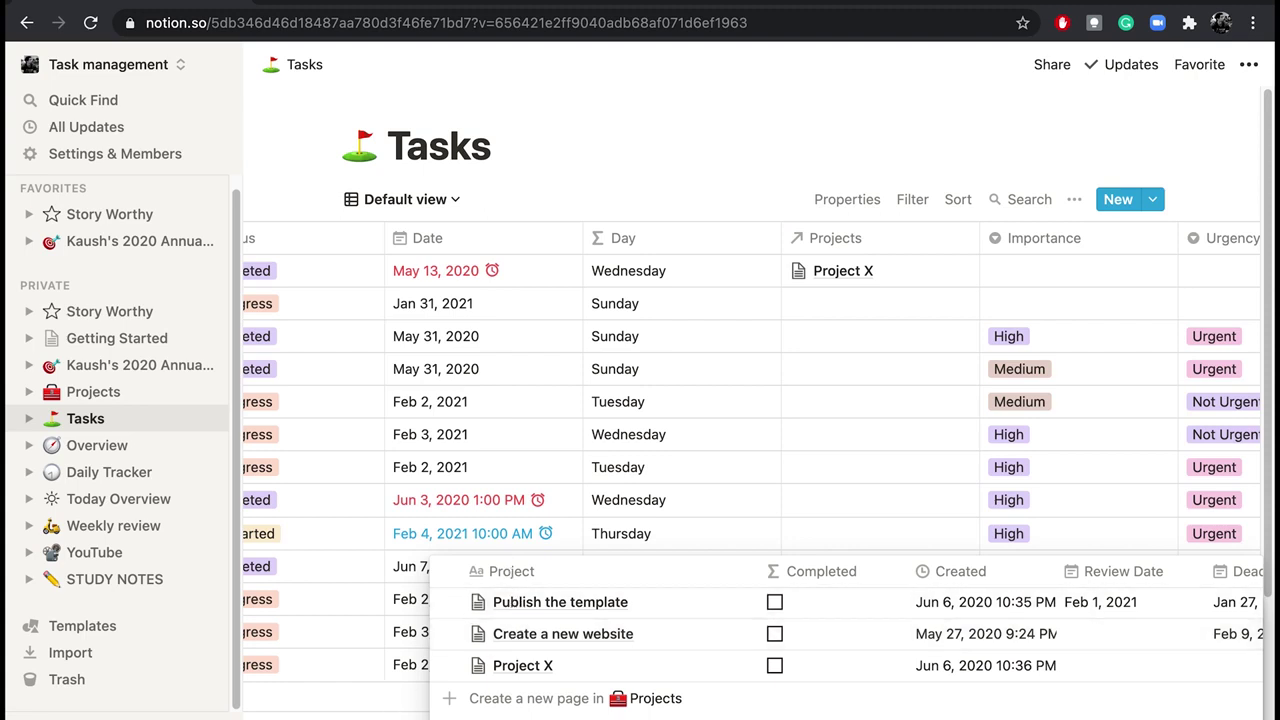
key(Escape)
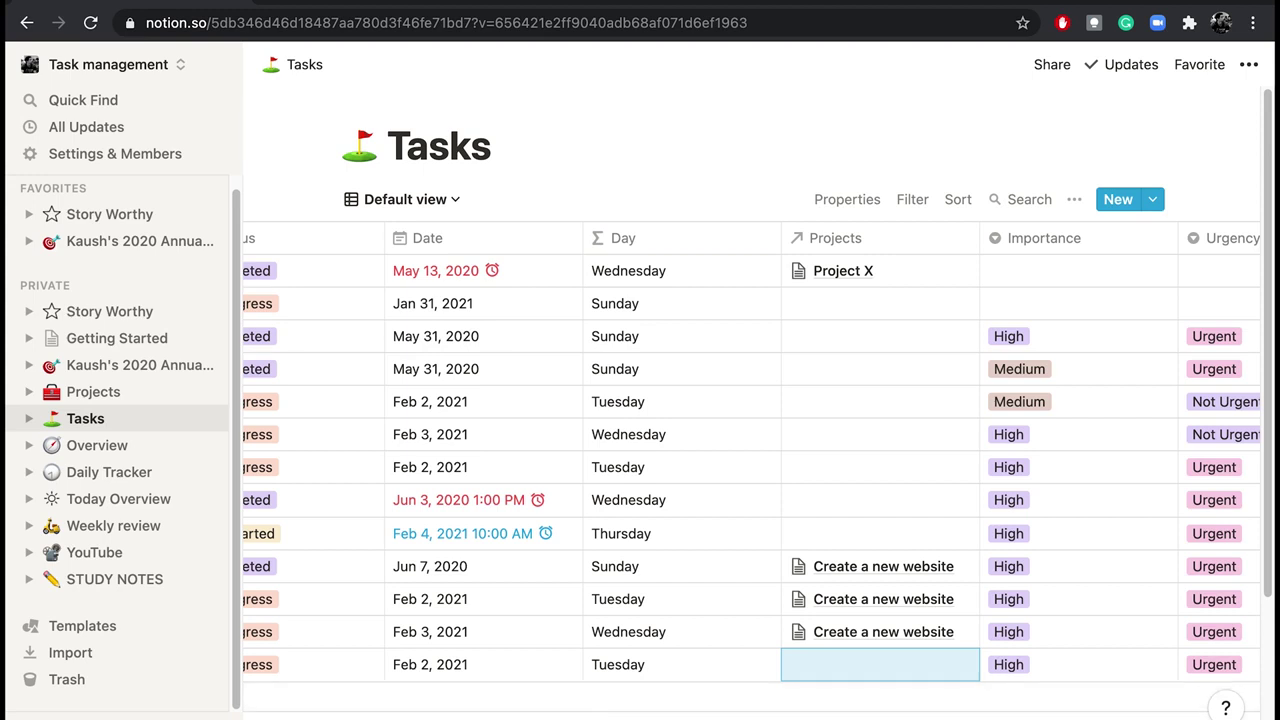
drag(512, 714, 348, 704)
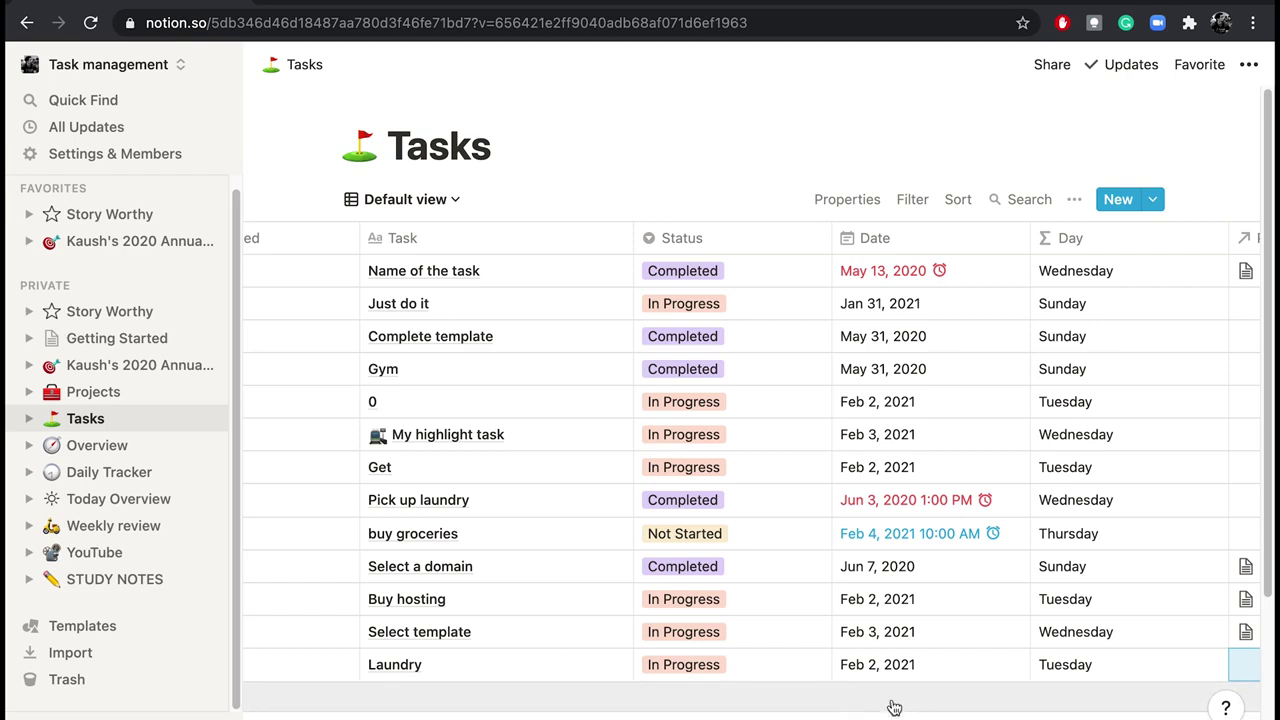
scroll(750, 450, right, 5)
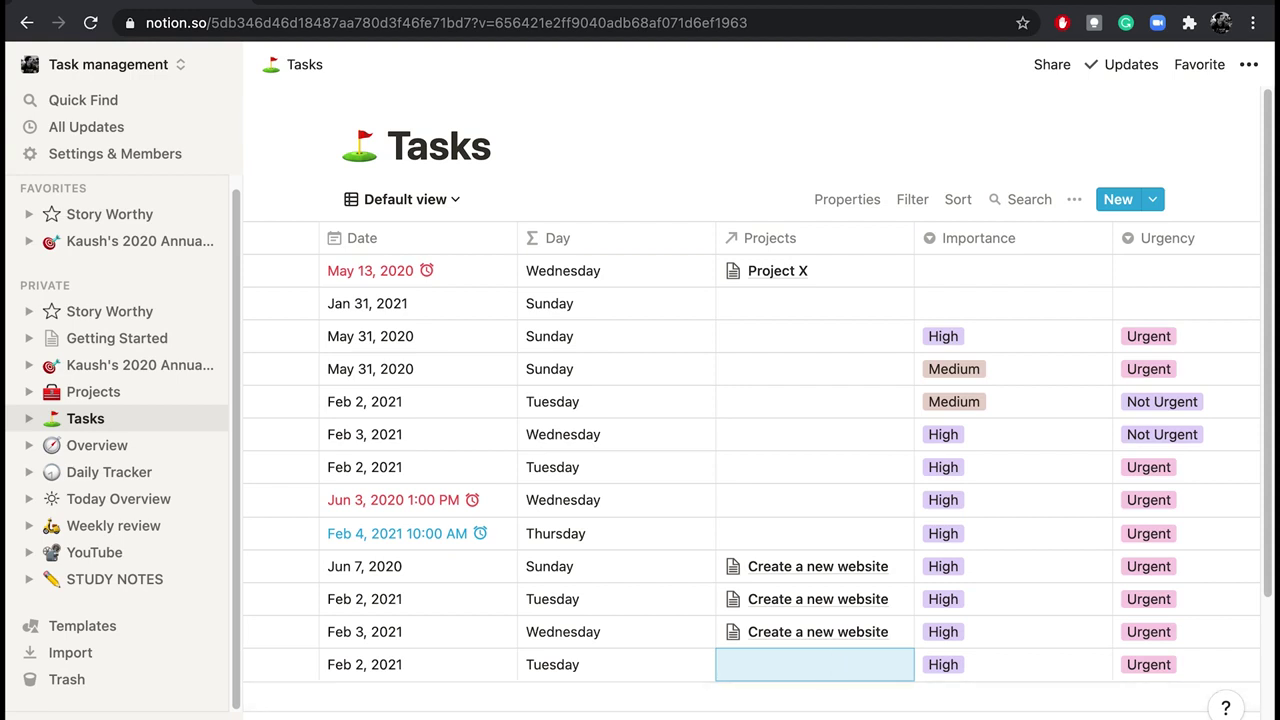
scroll(750, 450, right, 3)
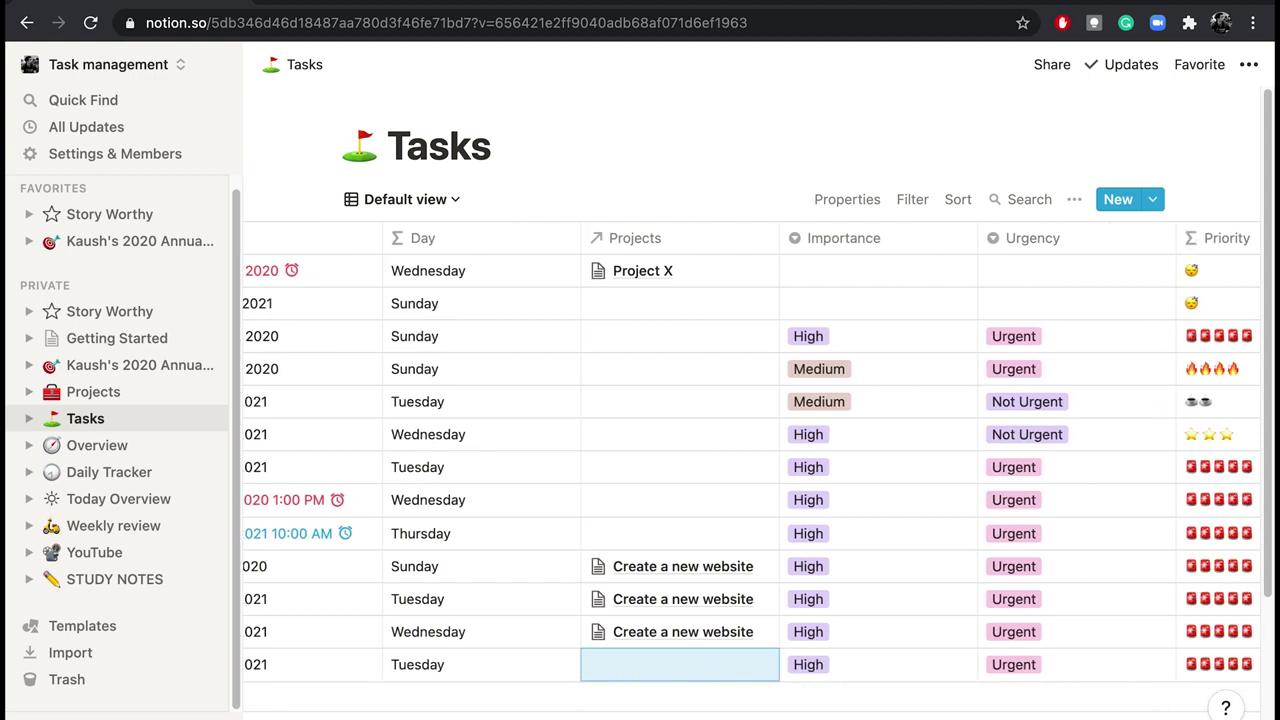
scroll(591, 342, right, 7)
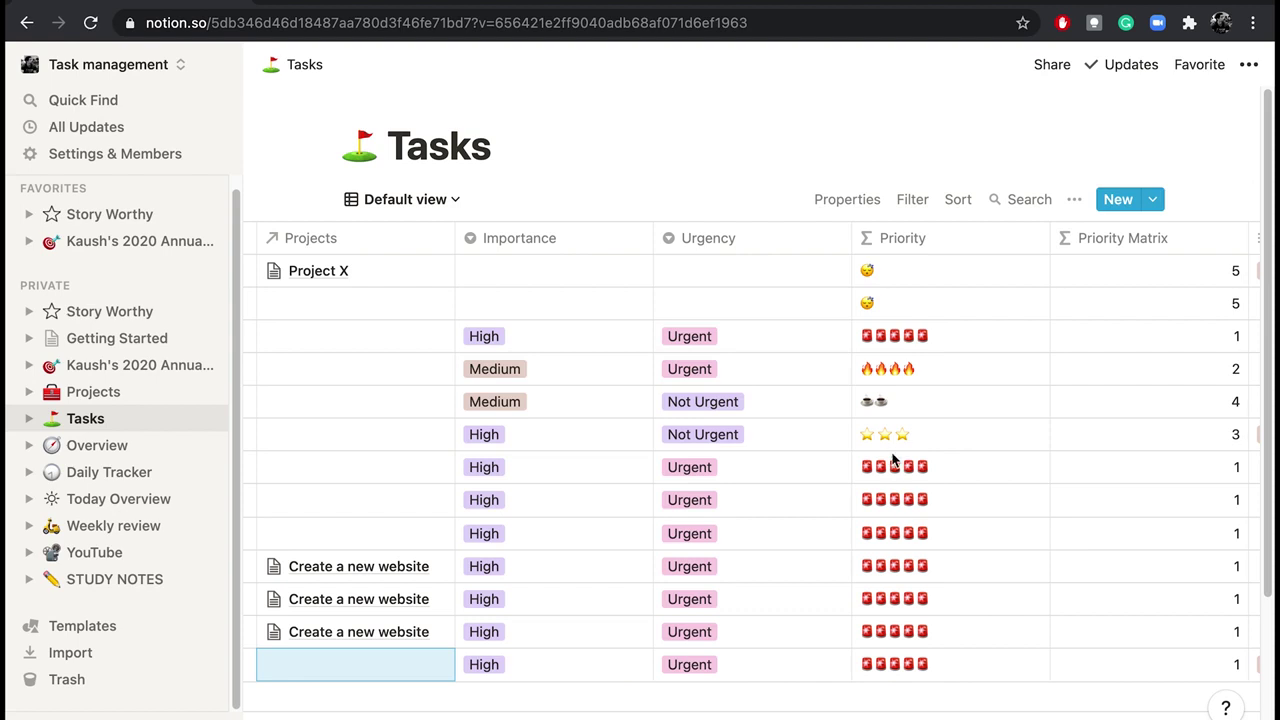
scroll(751, 452, right, 5)
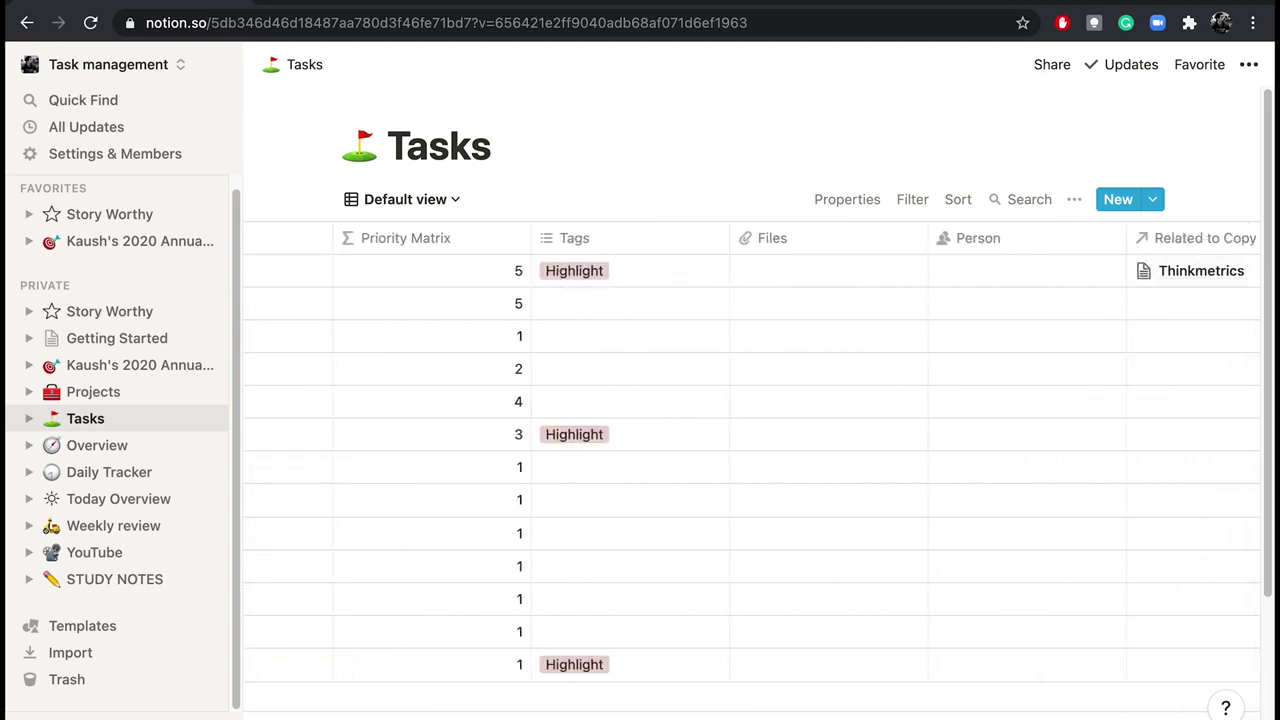
scroll(331, 648, left, 10)
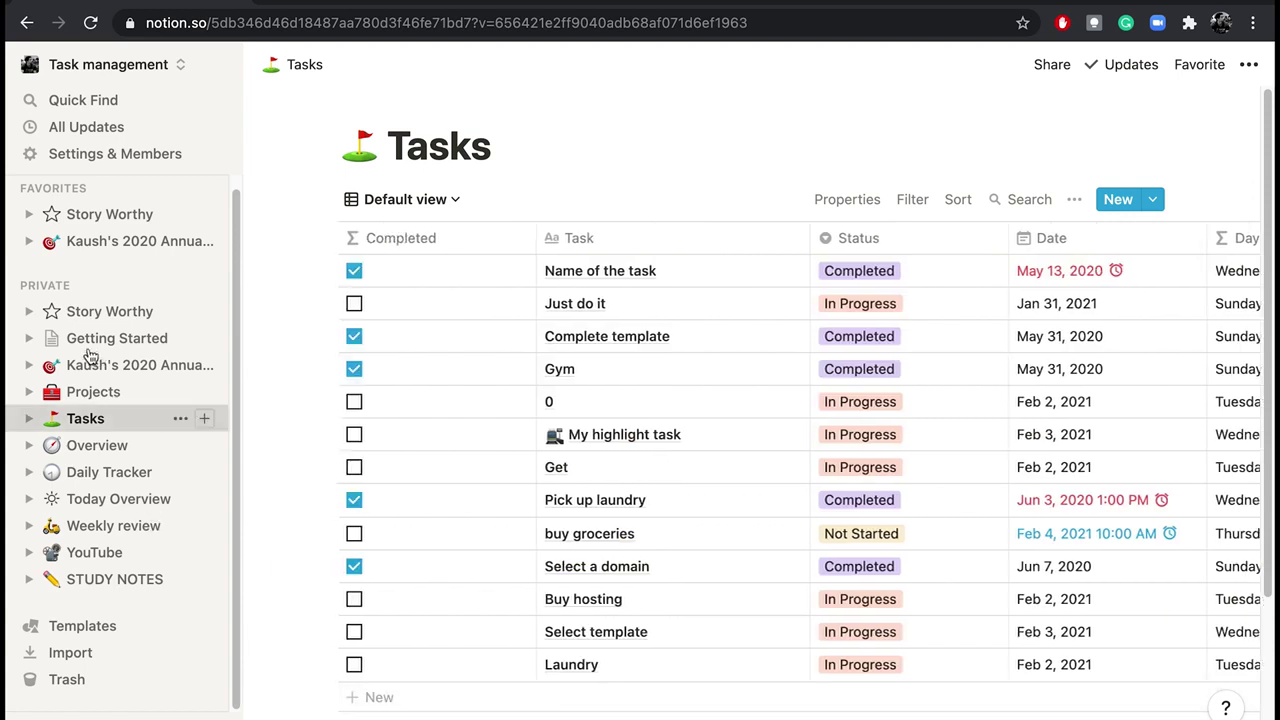
Step: Show the Progress bar property on the Projects gallery cards instead of Progress (Percent)
click(92, 396)
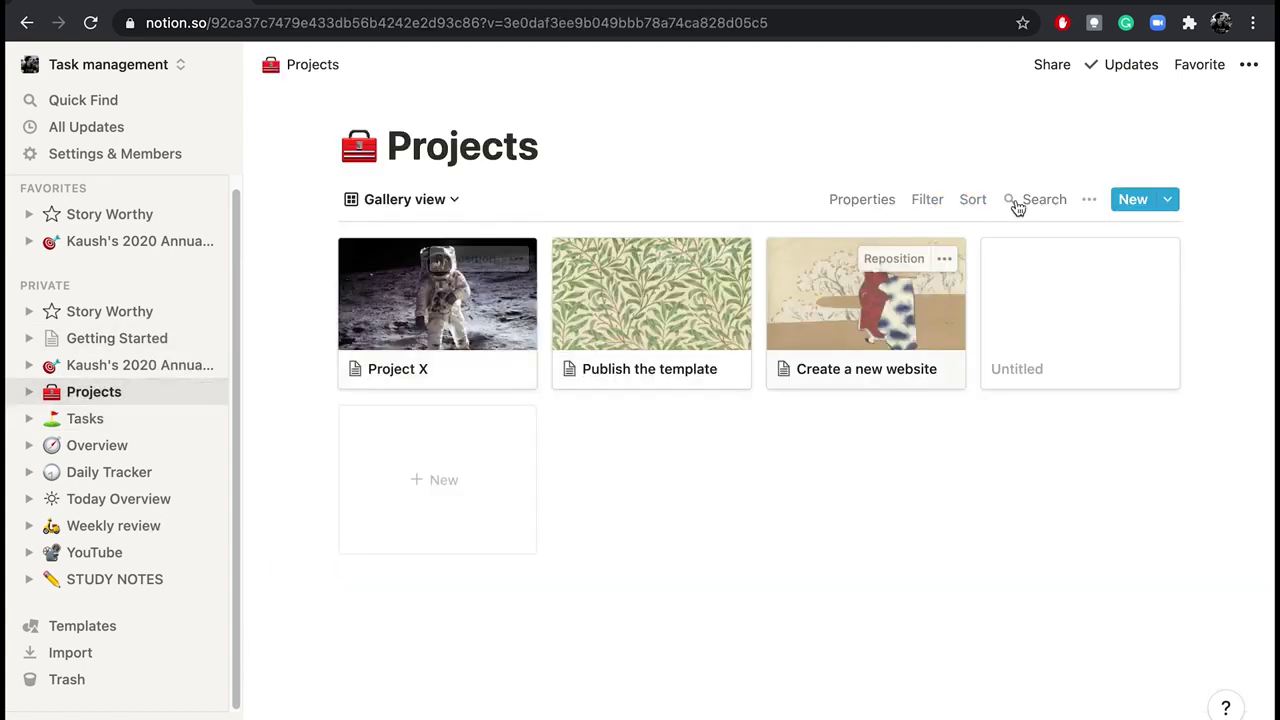
click(1089, 200)
click(1105, 247)
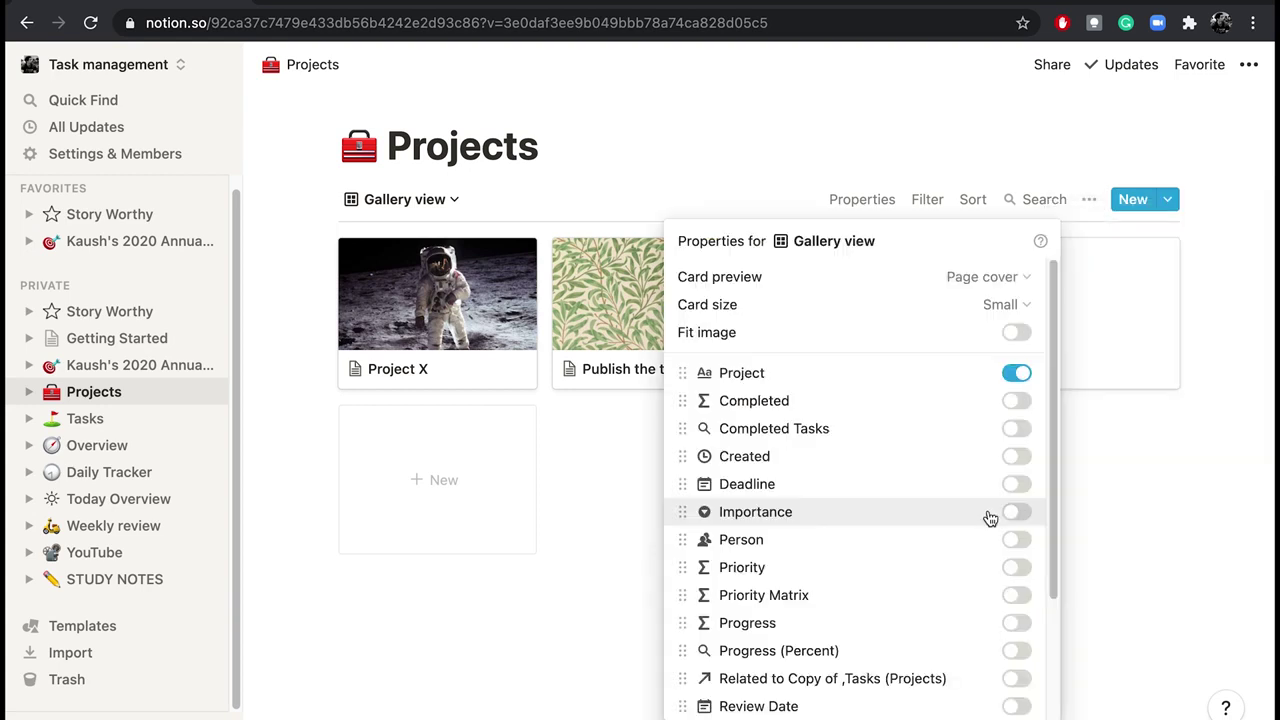
scroll(990, 518, down, 3)
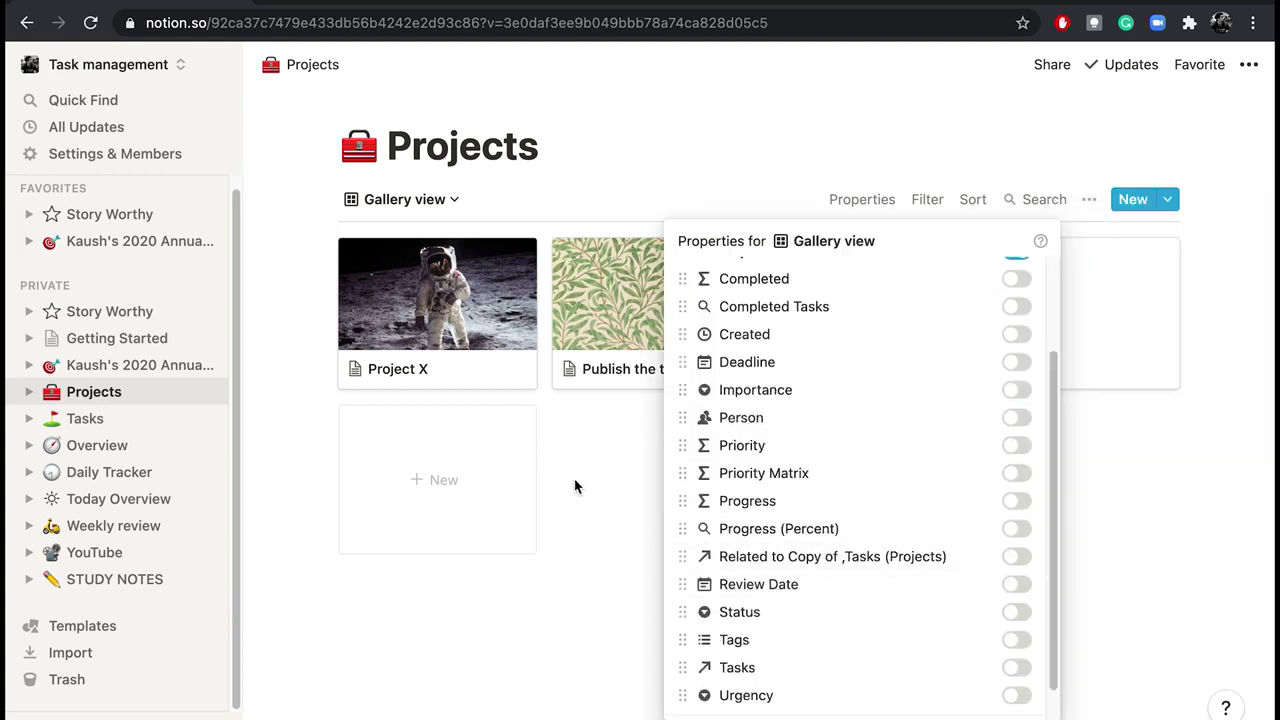
click(1014, 534)
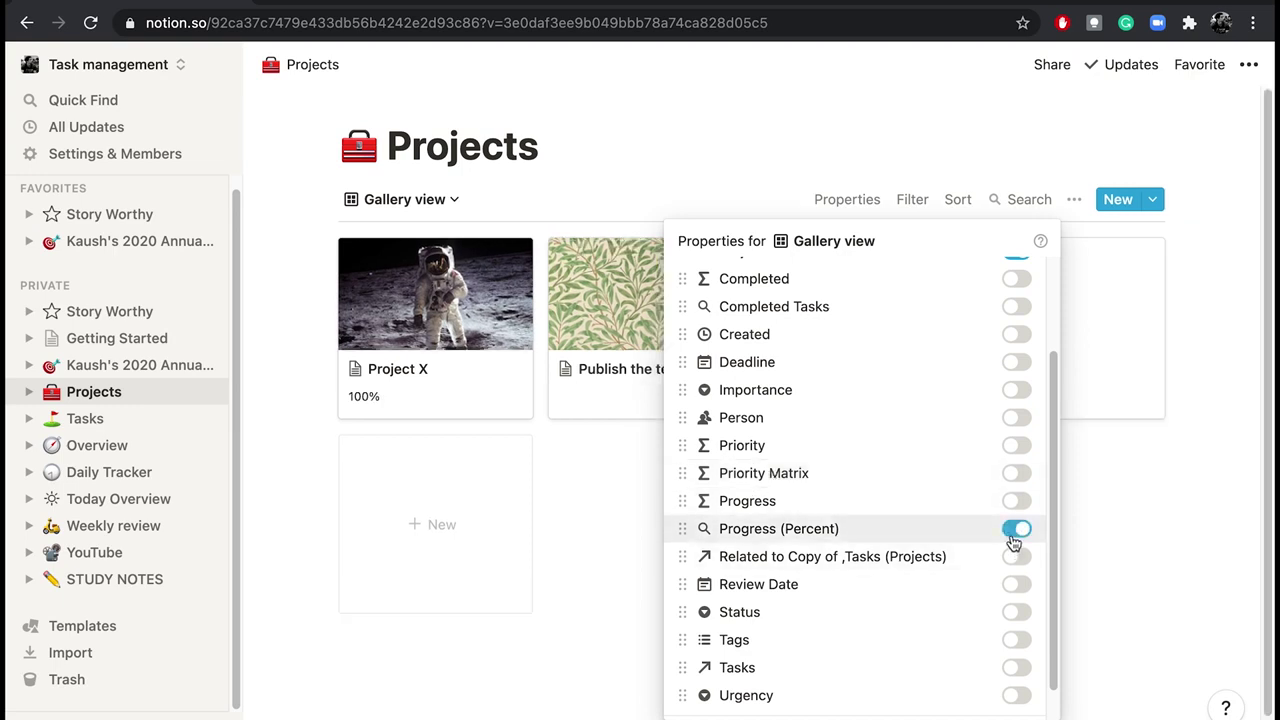
click(1014, 535)
click(1015, 503)
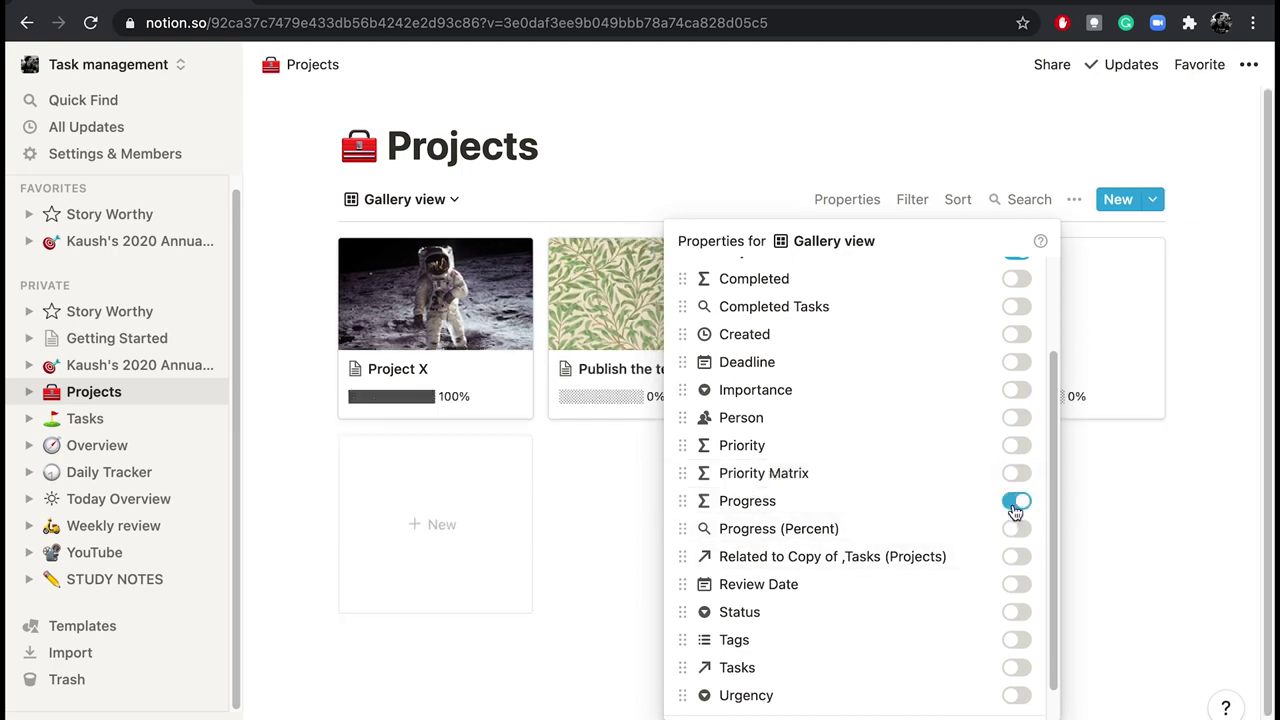
click(575, 533)
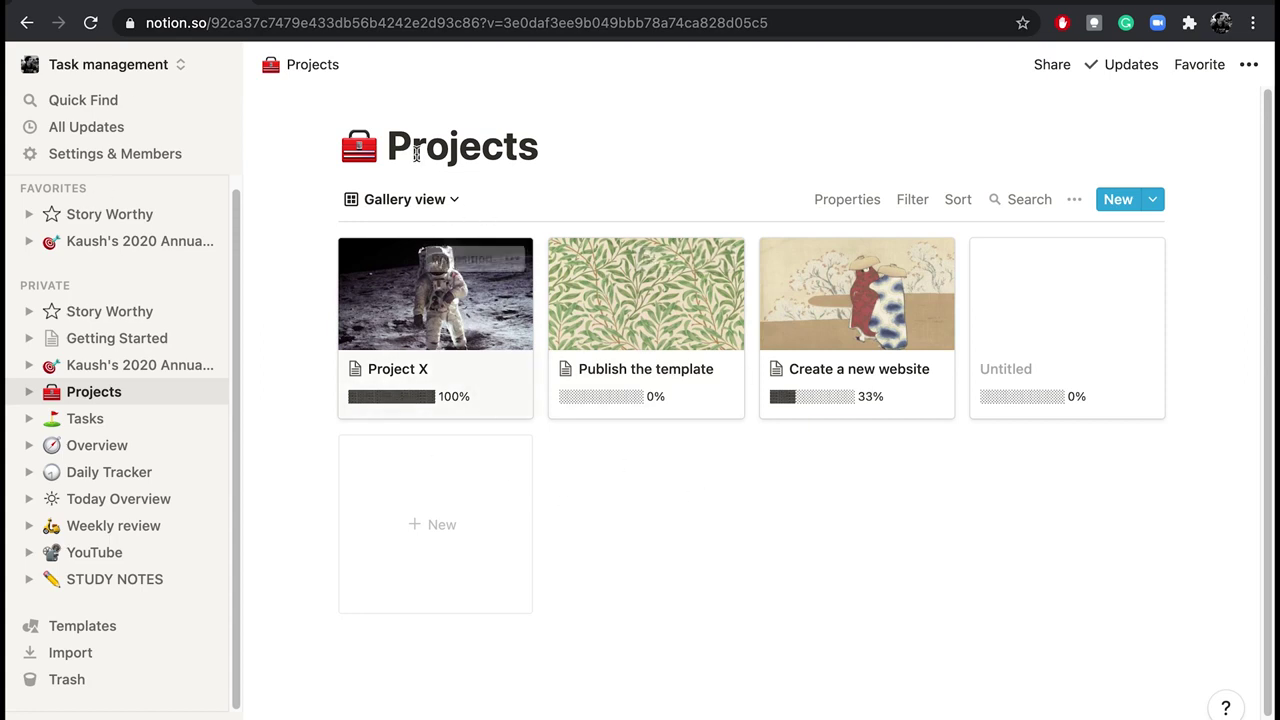
Step: Switch Projects to the Timeline view and scroll back to inspect the project deadlines
click(403, 199)
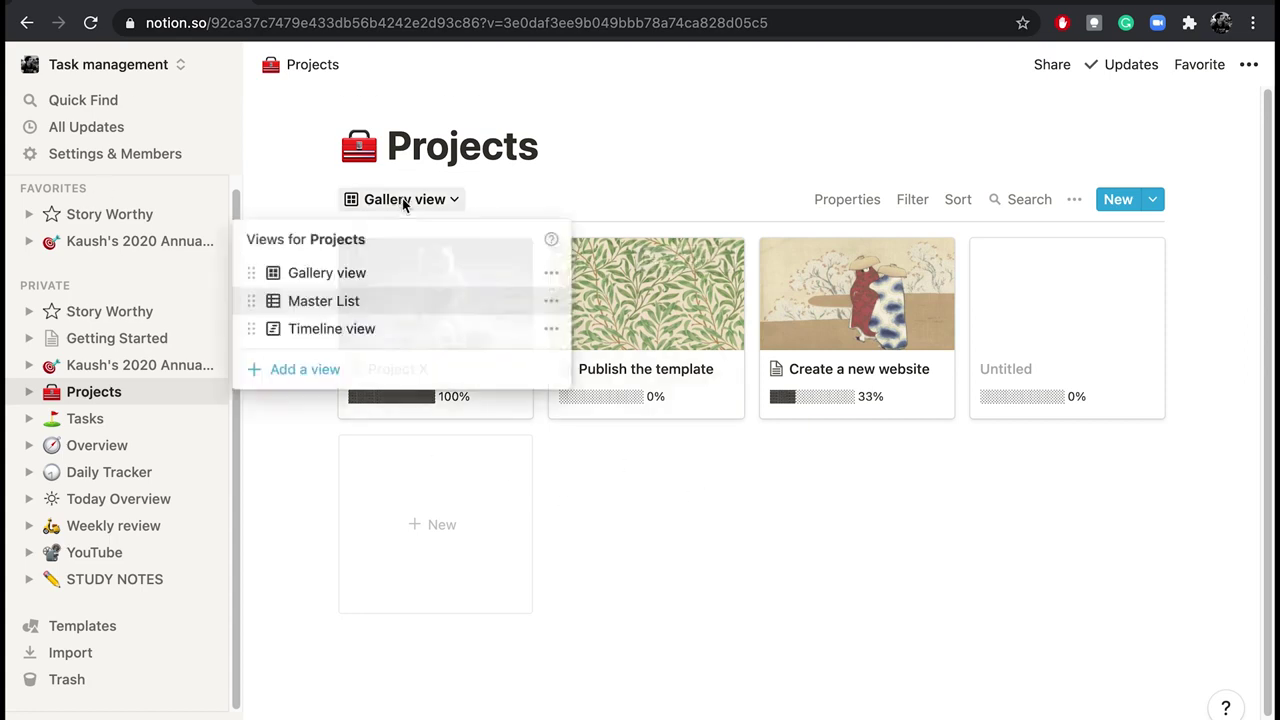
click(338, 333)
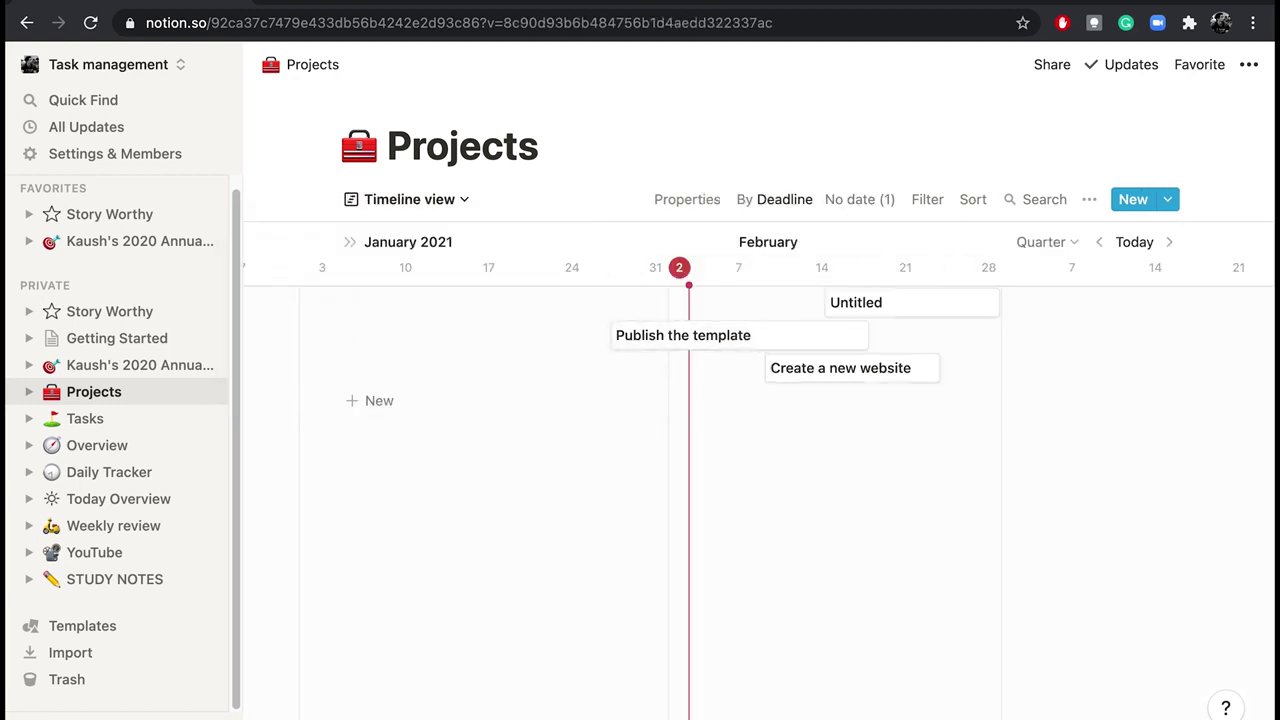
scroll(763, 500, left, 3)
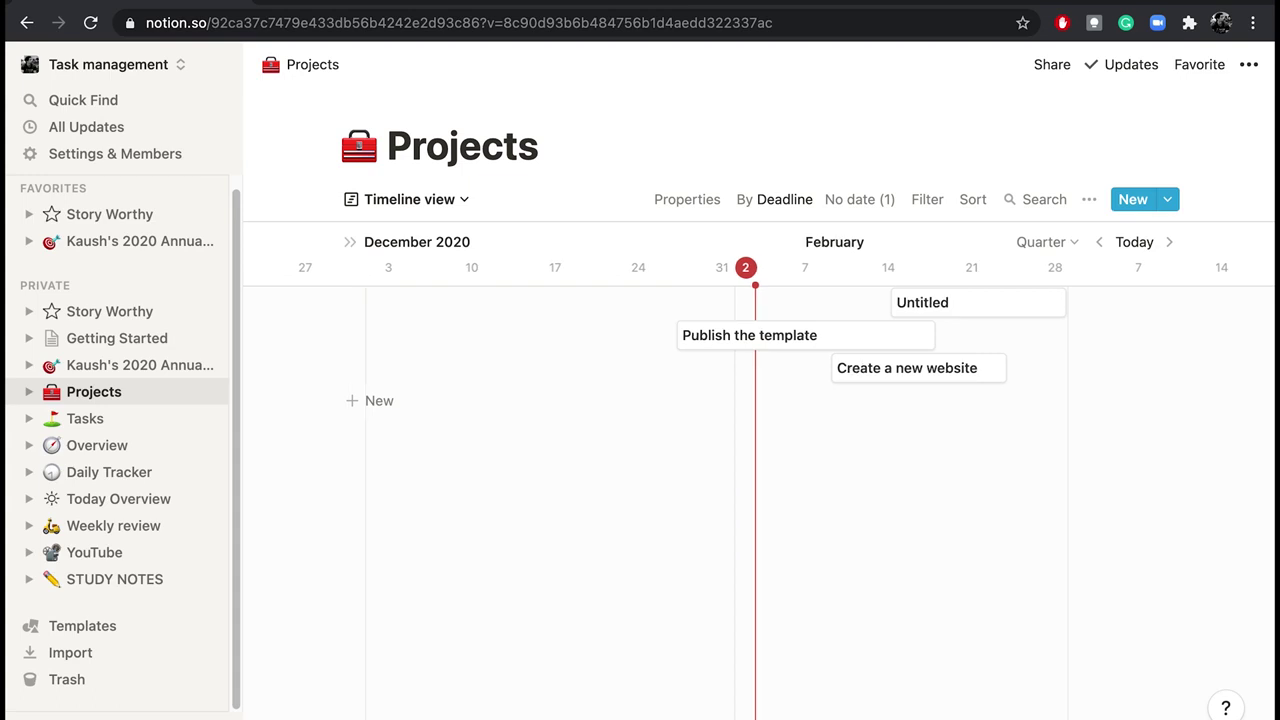
scroll(757, 478, left, 1)
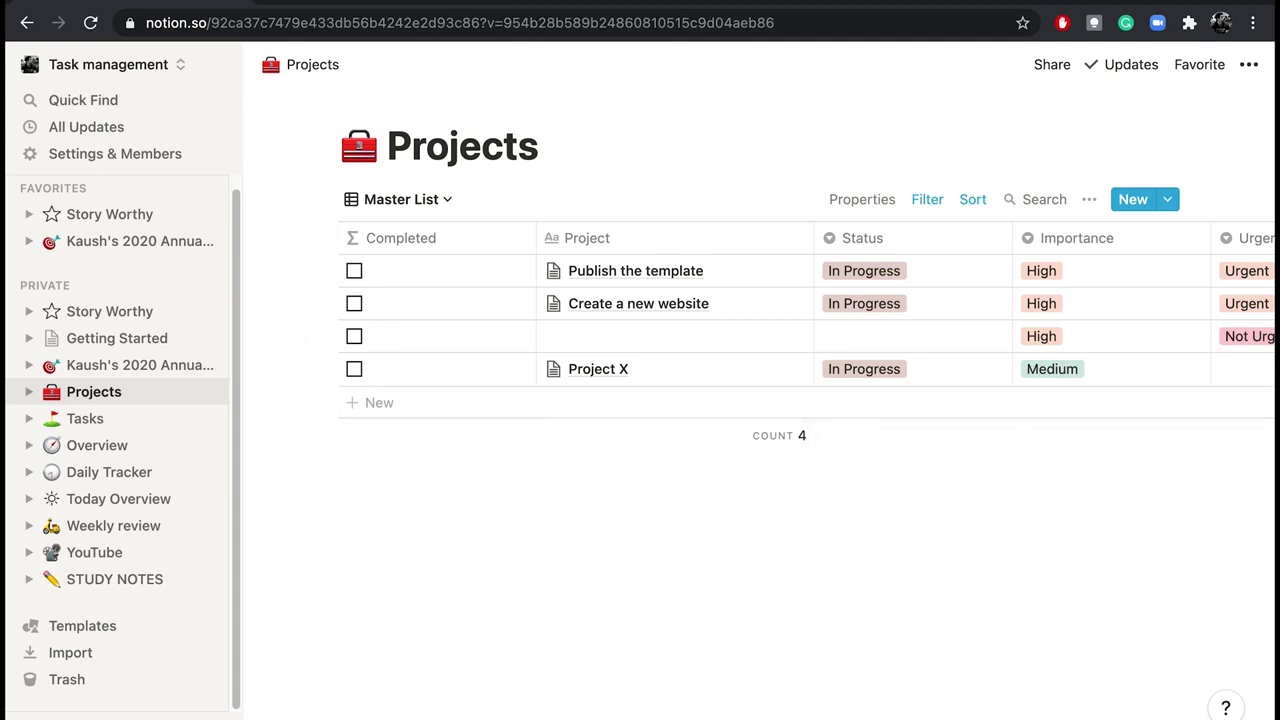
Step: Scroll the Master List across its Priority, Deadline and Tasks columns, then go to the Tasks database
scroll(766, 330, right, 5)
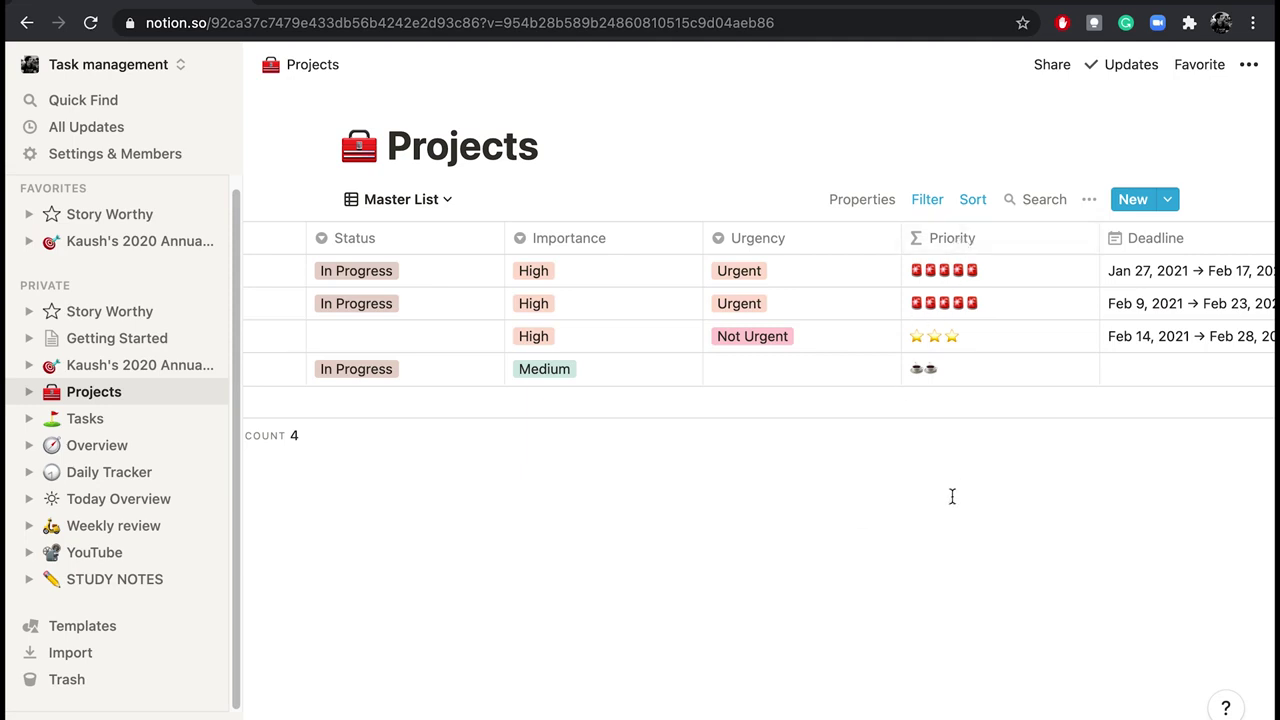
scroll(759, 330, right, 8)
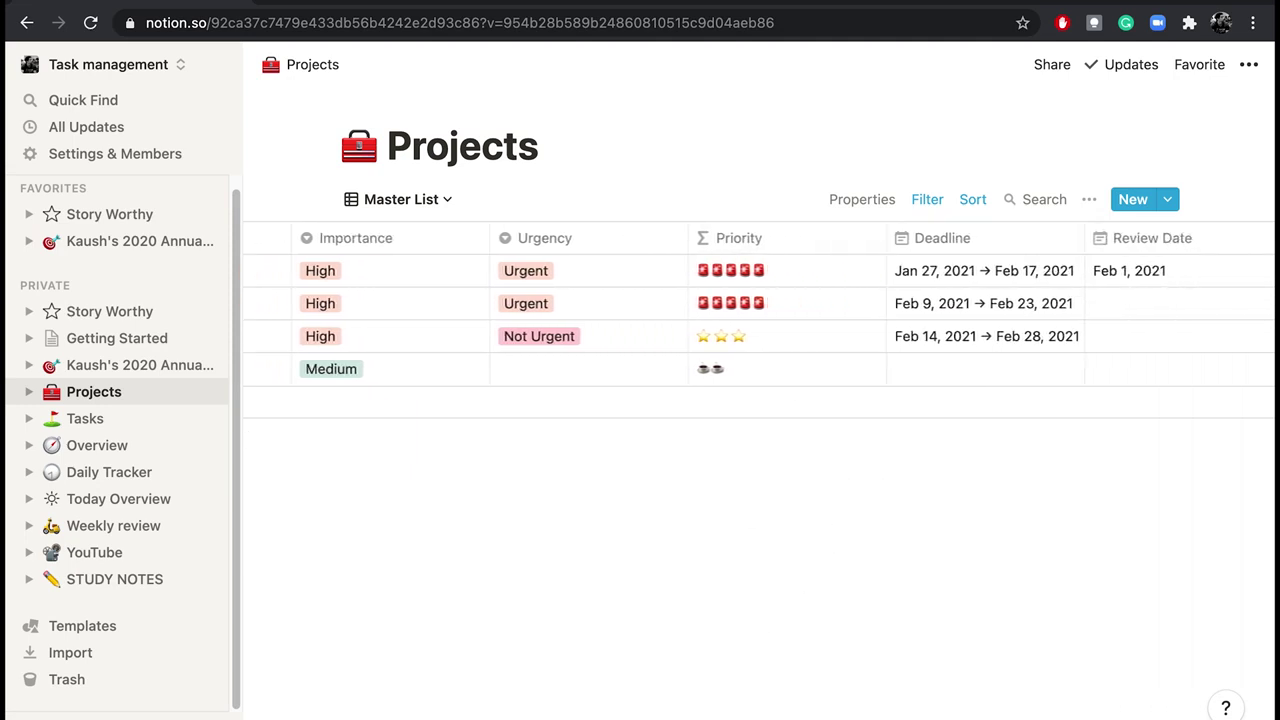
scroll(759, 303, right, 3)
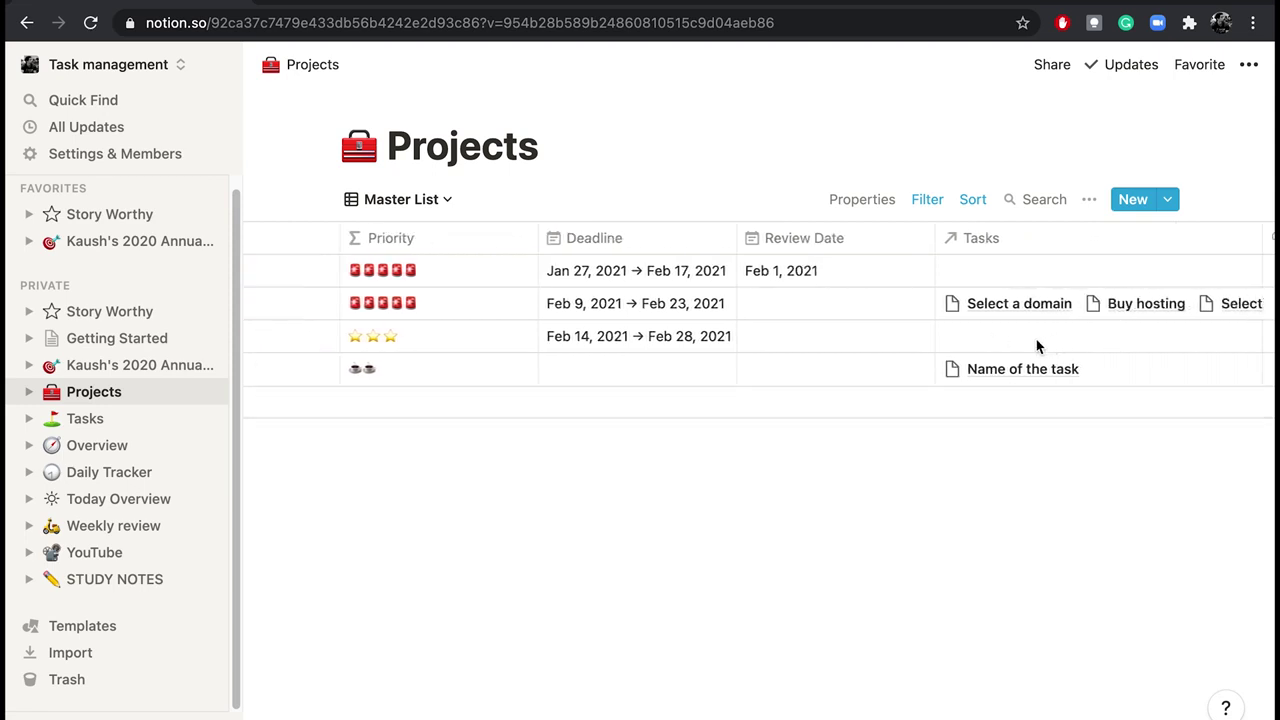
click(90, 420)
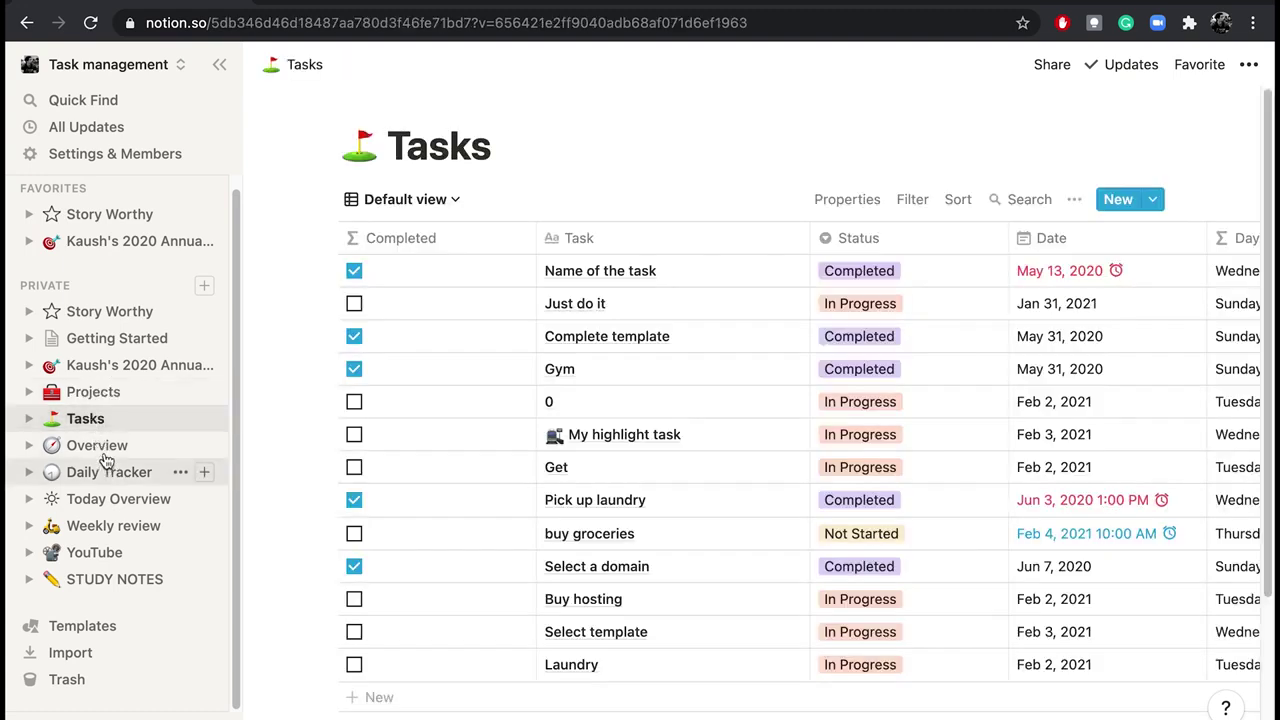
Step: Scroll through the Today Overview page, then return via Tasks to the Projects database
click(118, 498)
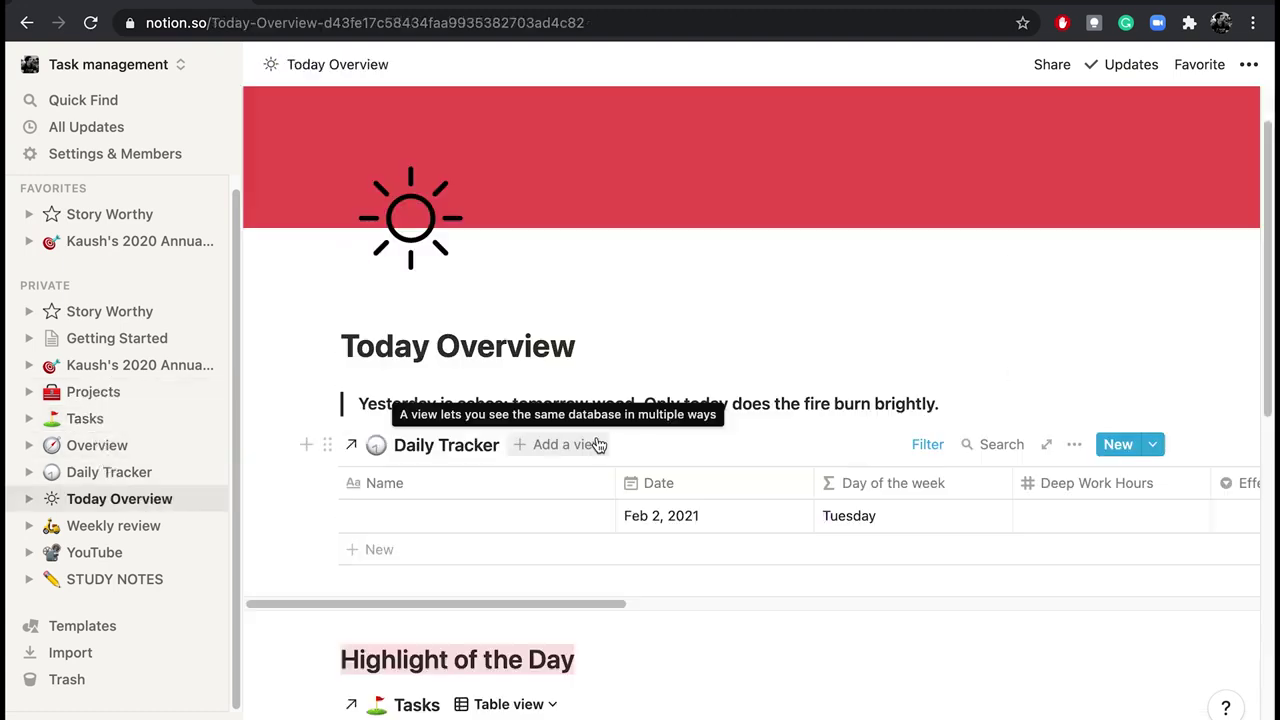
scroll(600, 350, down, 2)
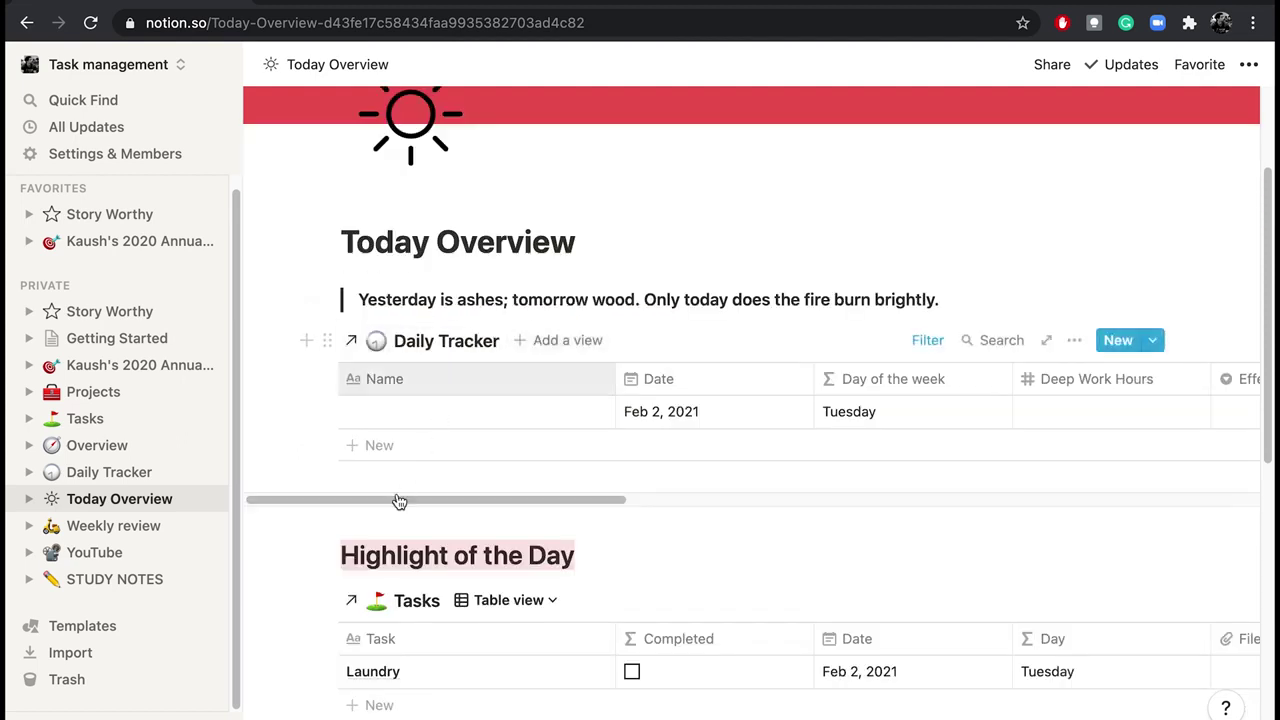
scroll(383, 491, down, 2)
scroll(532, 465, down, 3)
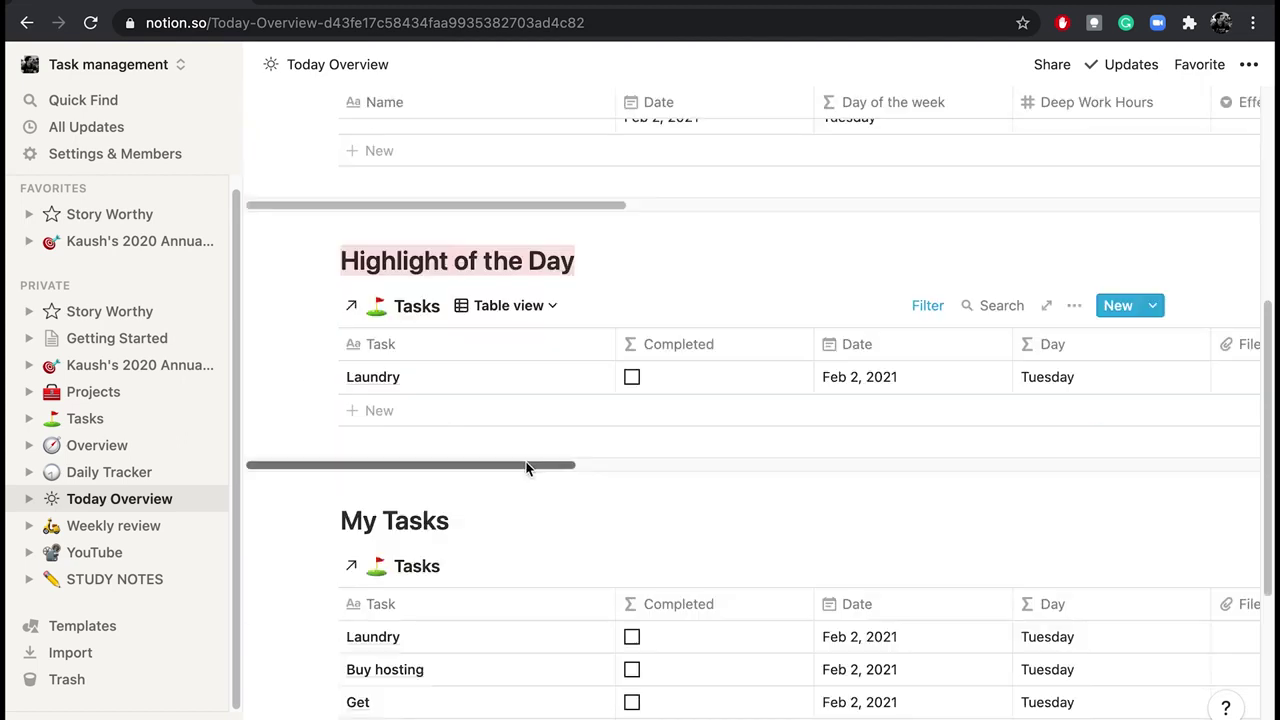
click(87, 427)
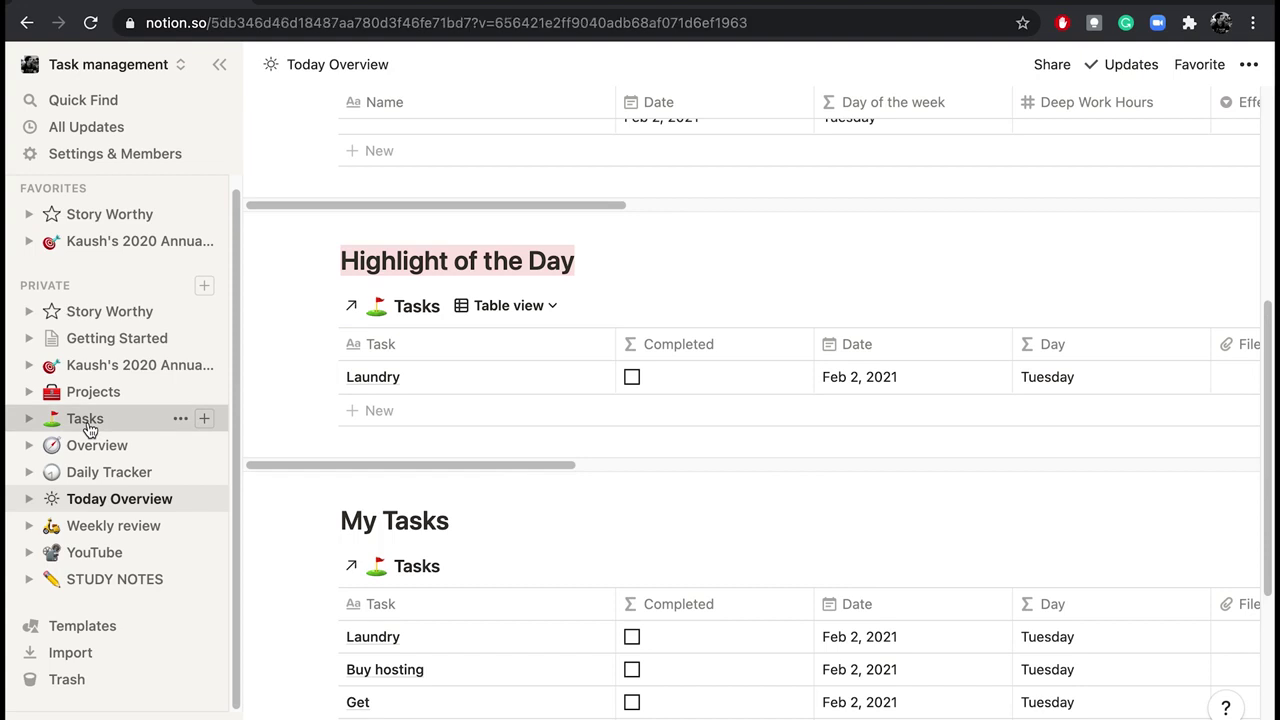
click(100, 398)
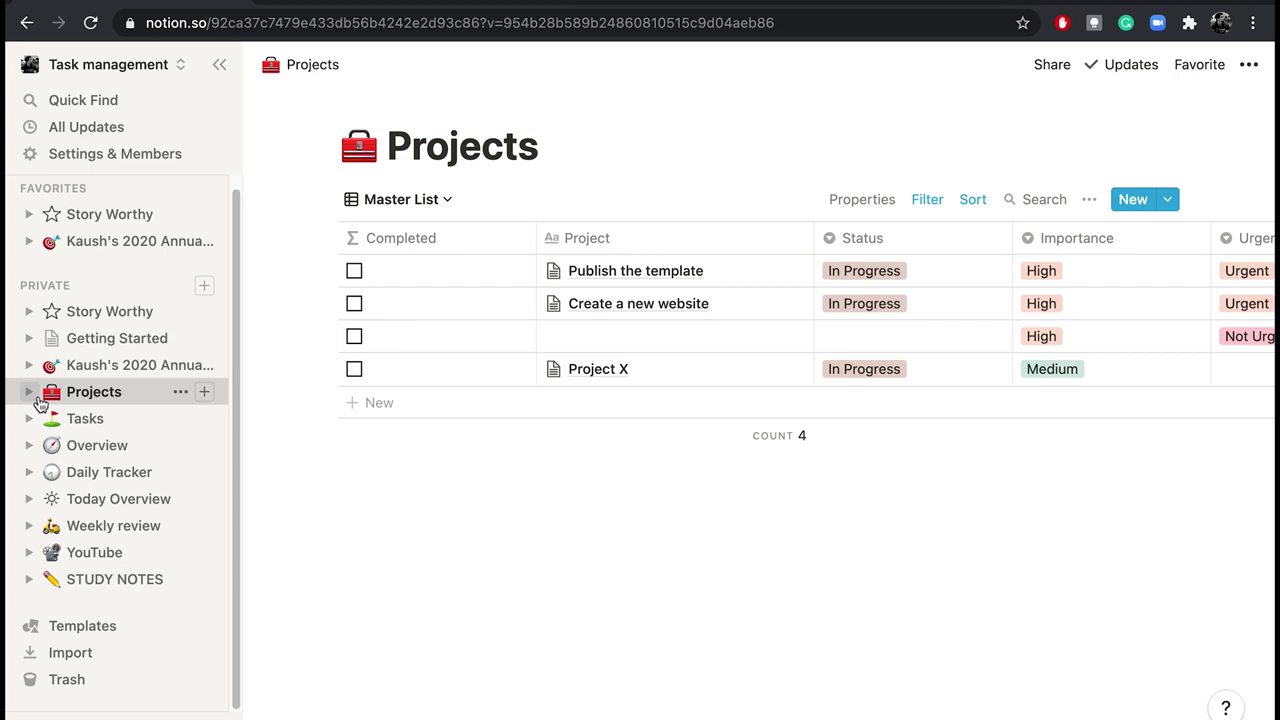
click(423, 200)
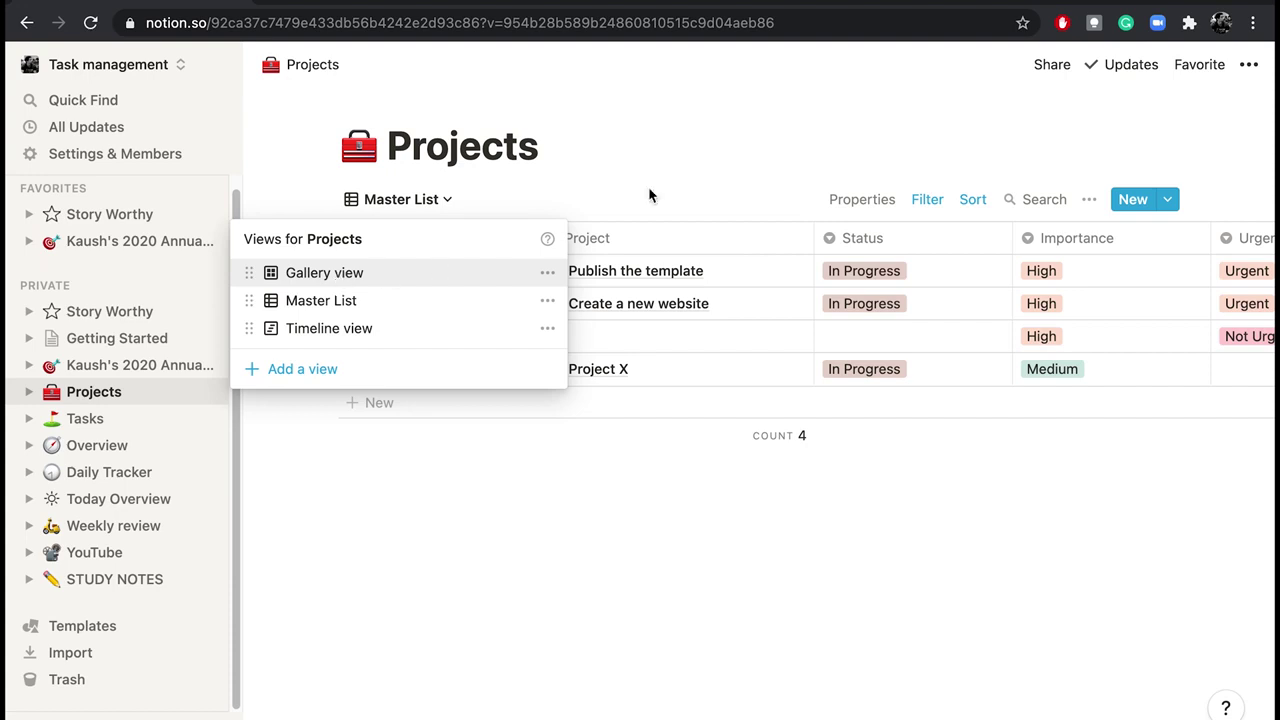
click(651, 594)
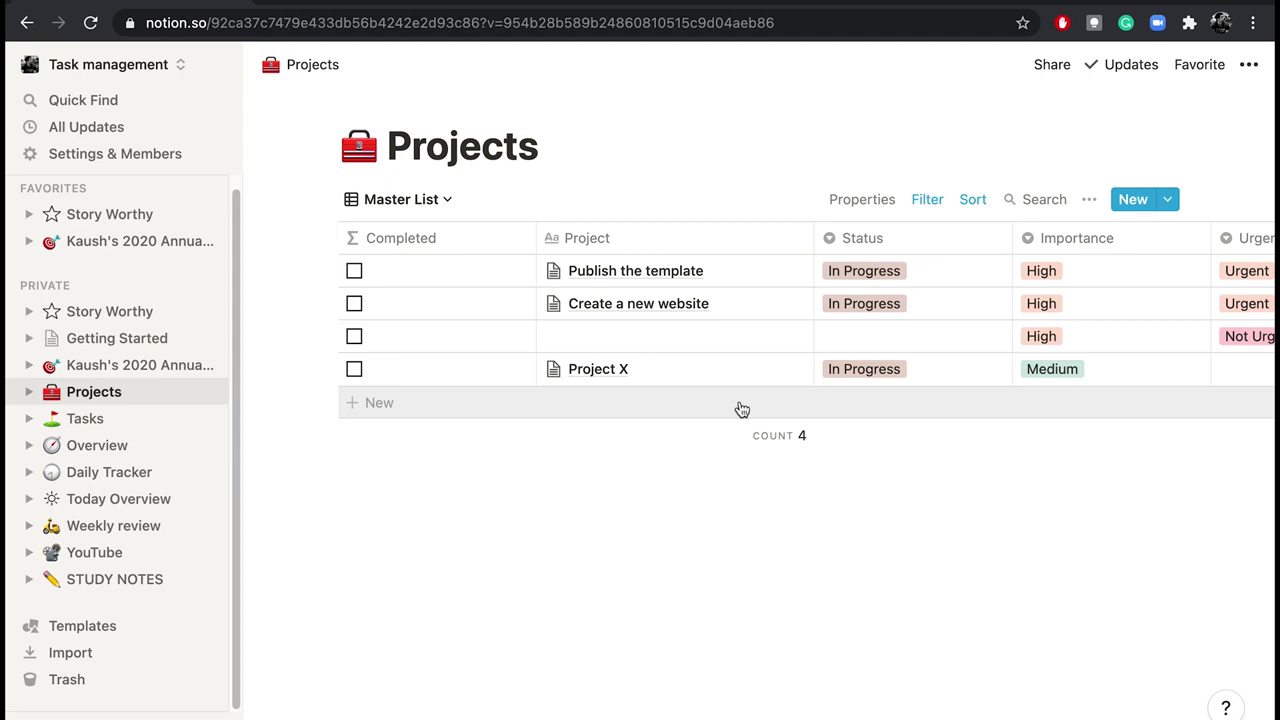
scroll(741, 409, right, 10)
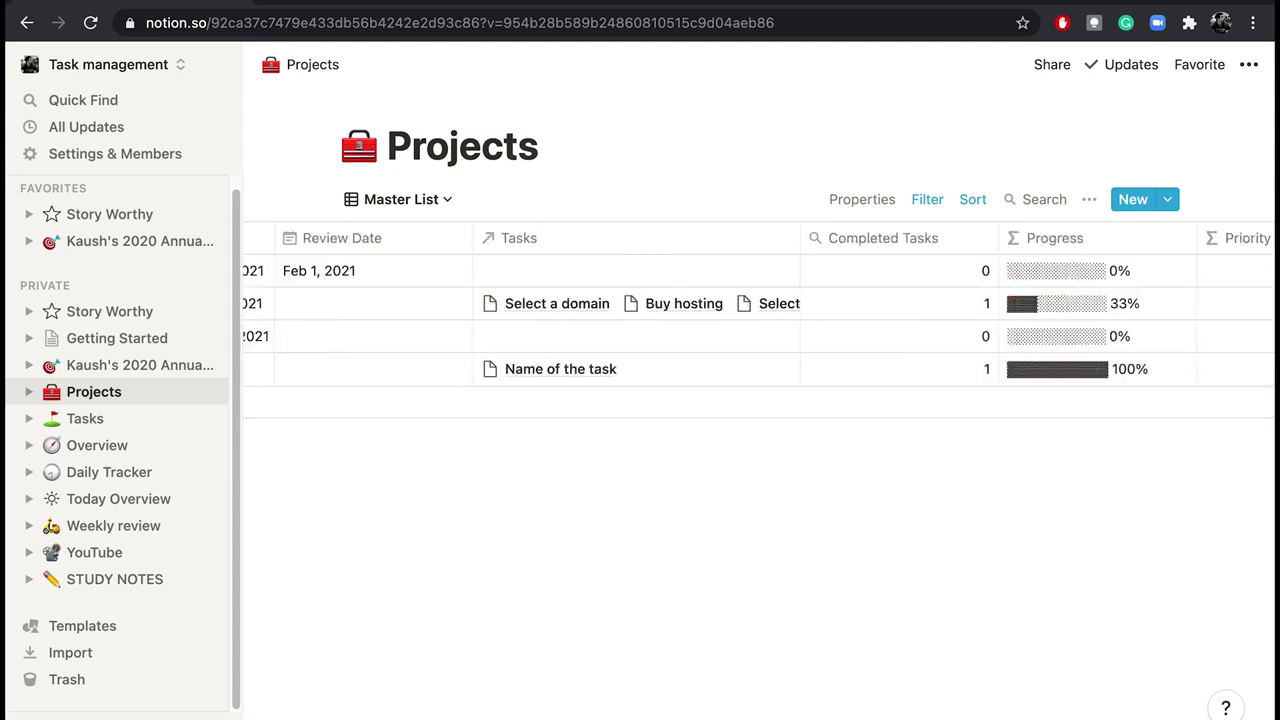
scroll(510, 272, left, 10)
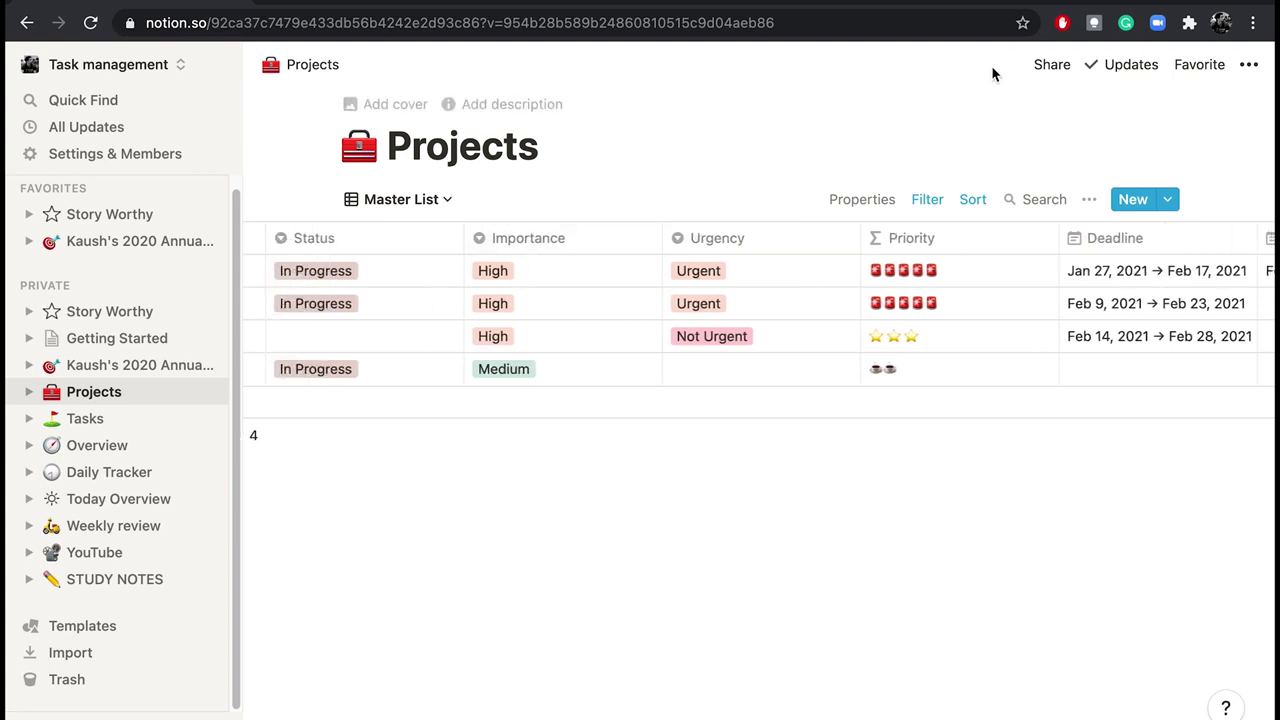